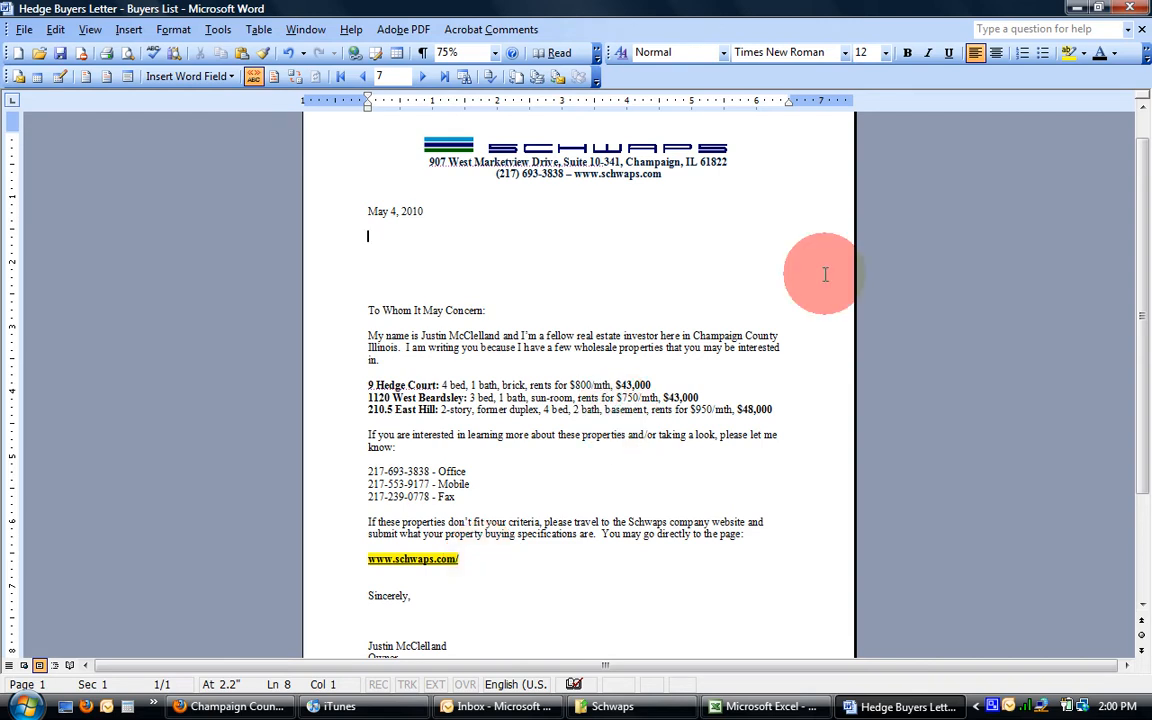
# - Start the Mail Merge wizard for the buyers letter
pyautogui.click(214, 32)
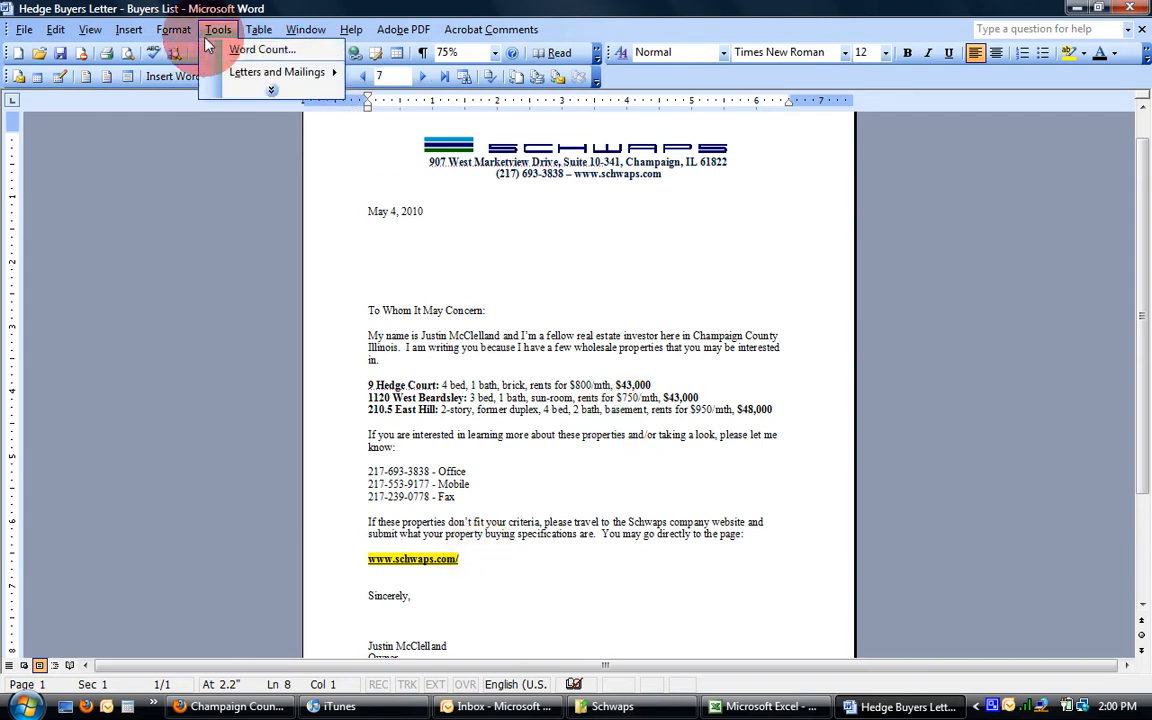
pyautogui.moveTo(250, 76)
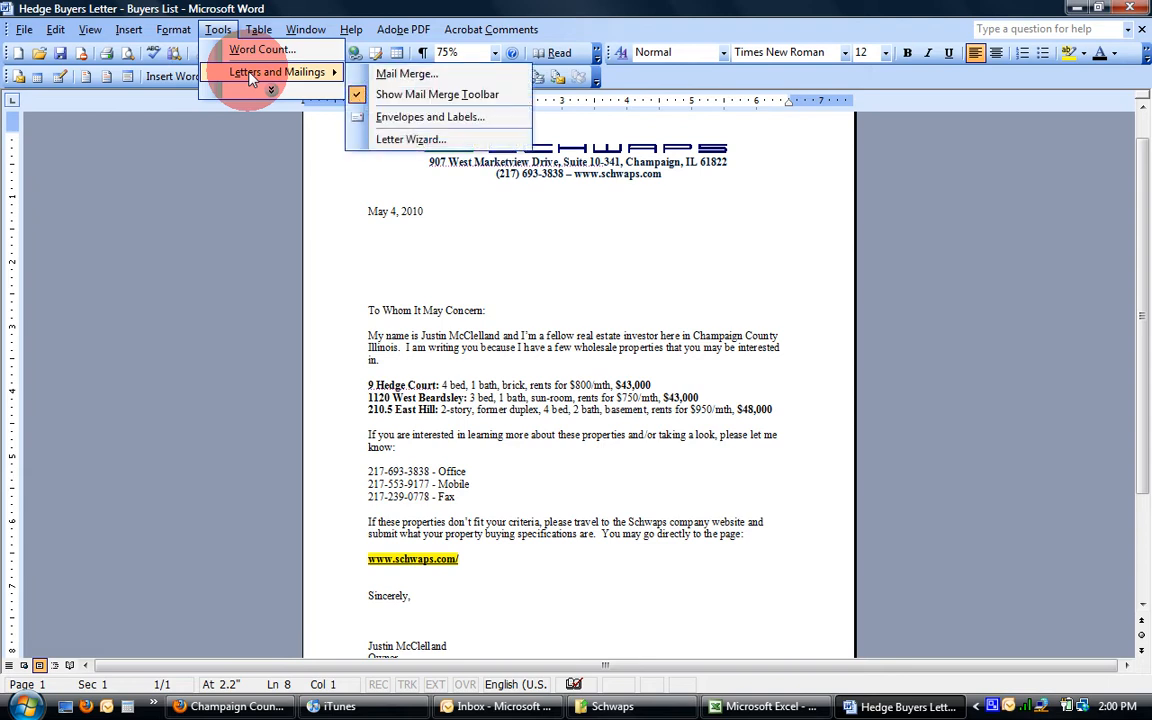
pyautogui.click(398, 75)
pyautogui.click(629, 234)
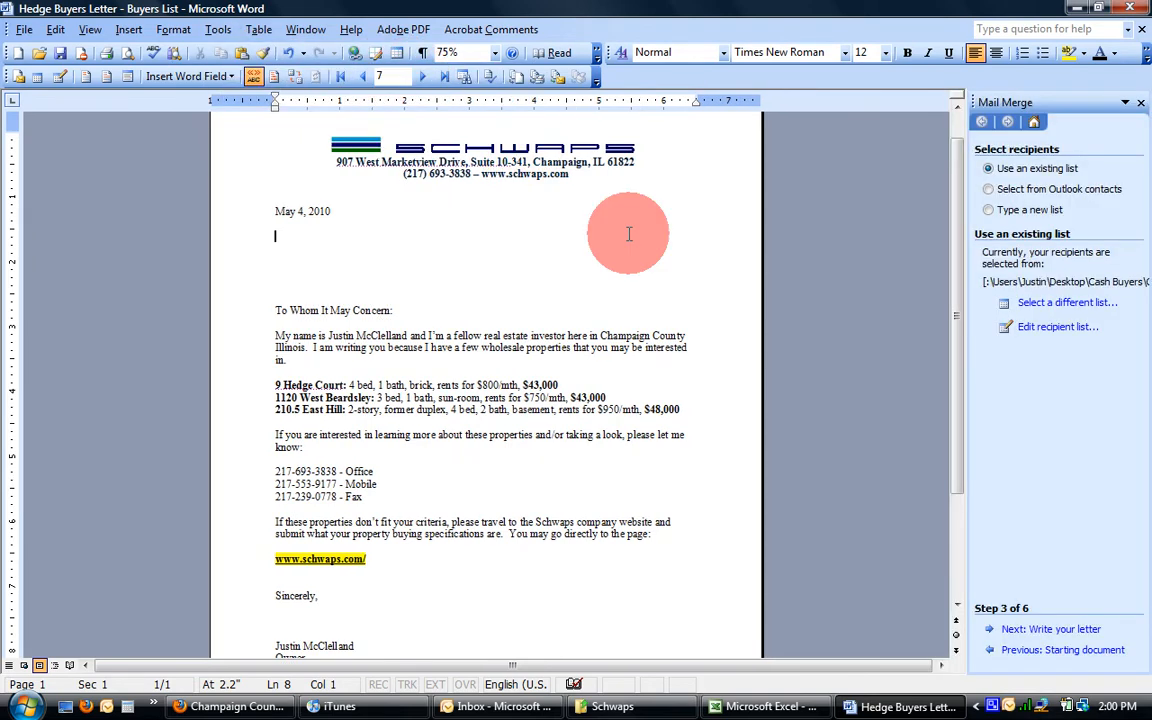
# - Select the Hedge Investment Owners workbook from Desktop > Cash Buyers > Excel Docs as the new recipient list
pyautogui.click(1043, 303)
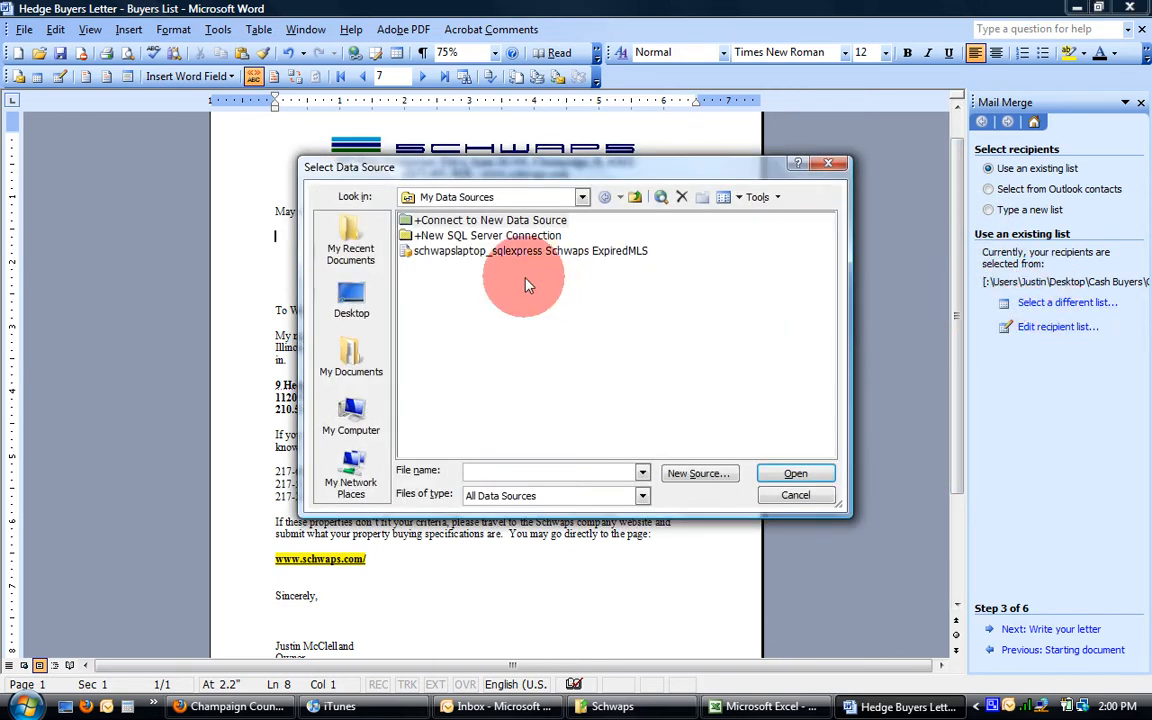
pyautogui.click(371, 292)
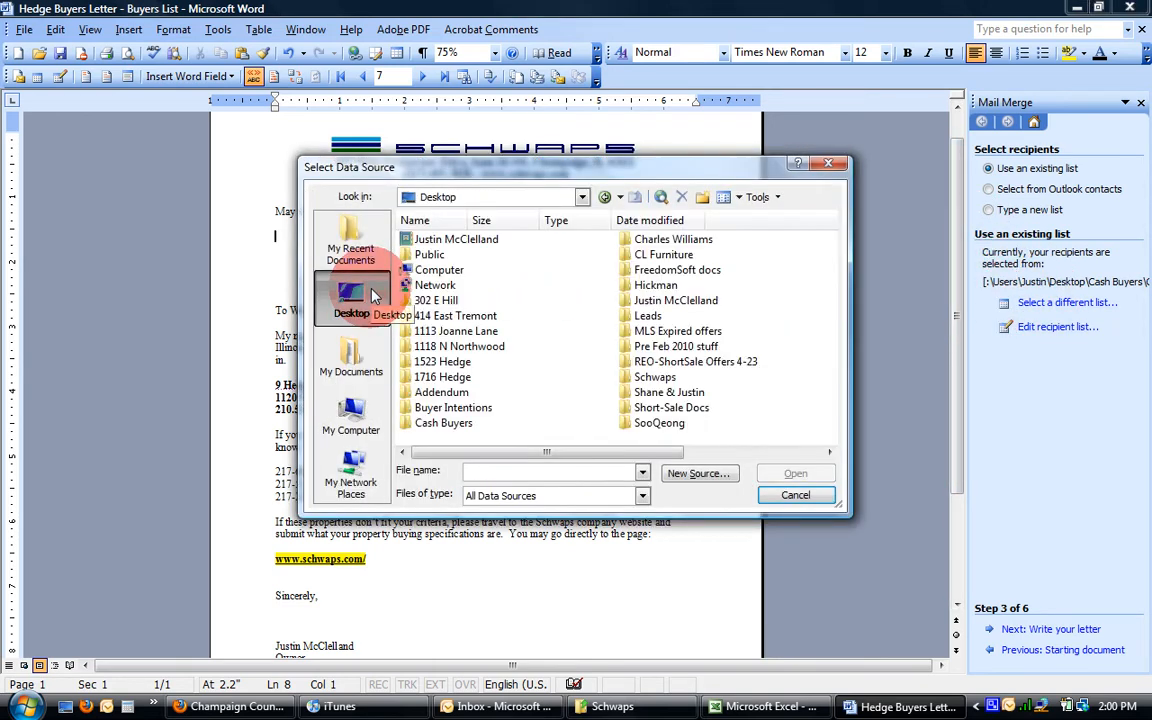
pyautogui.doubleClick(436, 423)
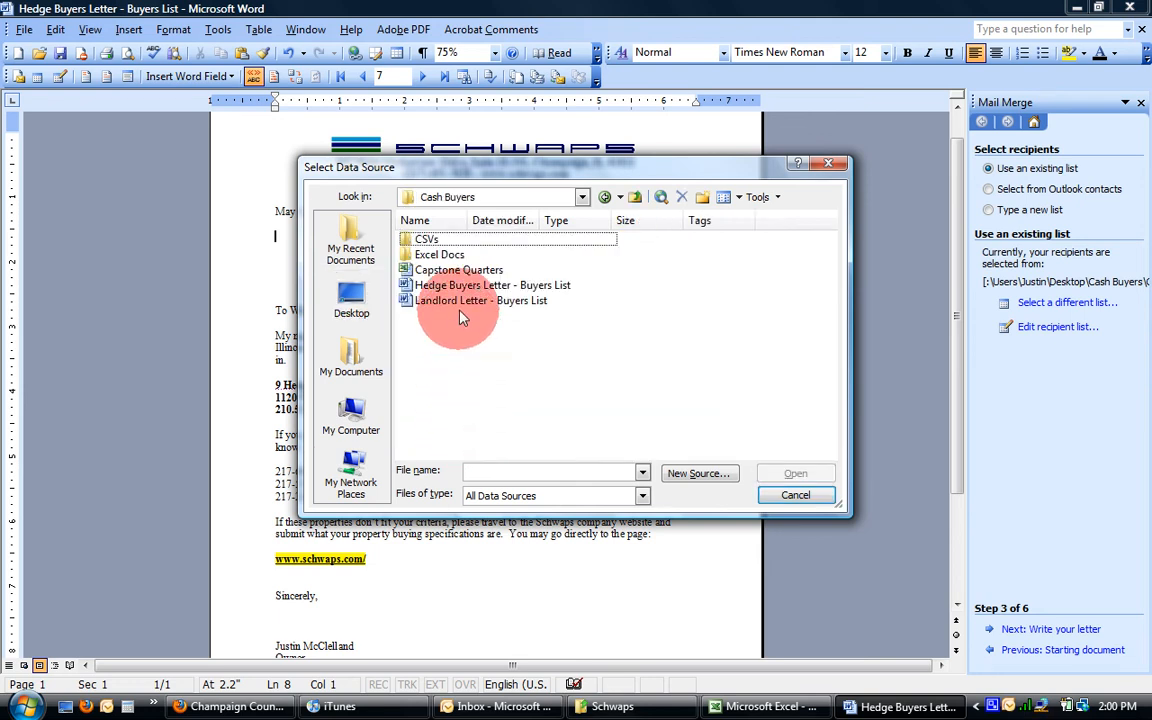
pyautogui.doubleClick(432, 255)
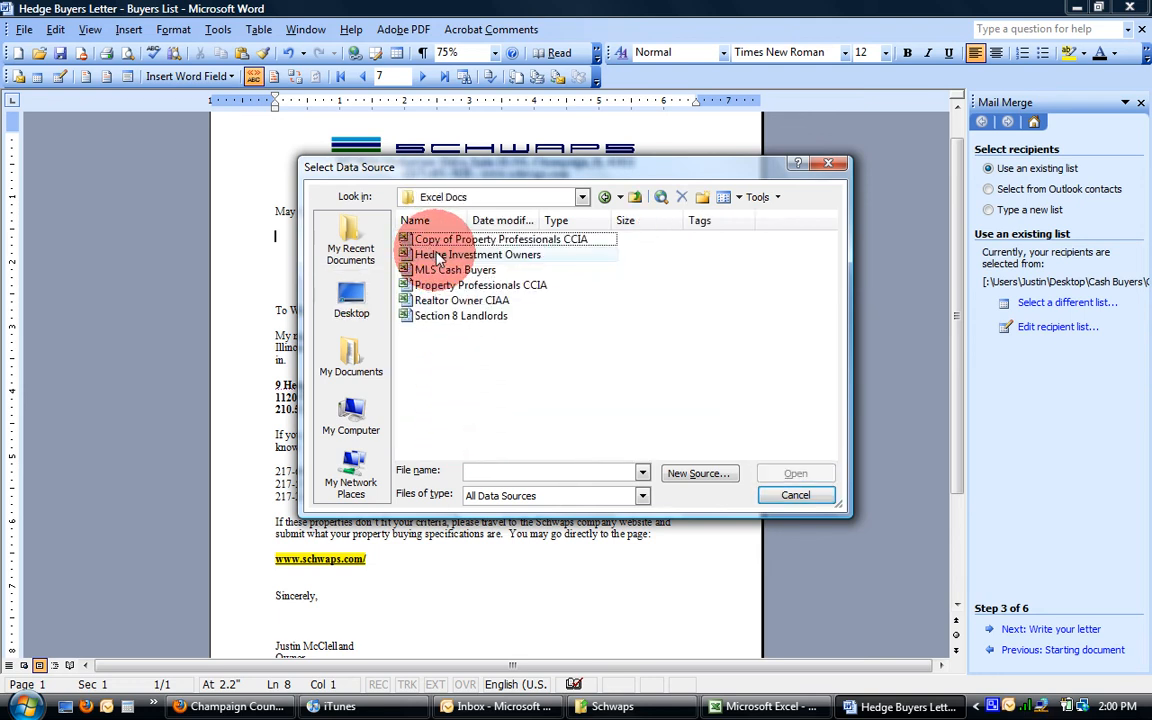
pyautogui.doubleClick(505, 255)
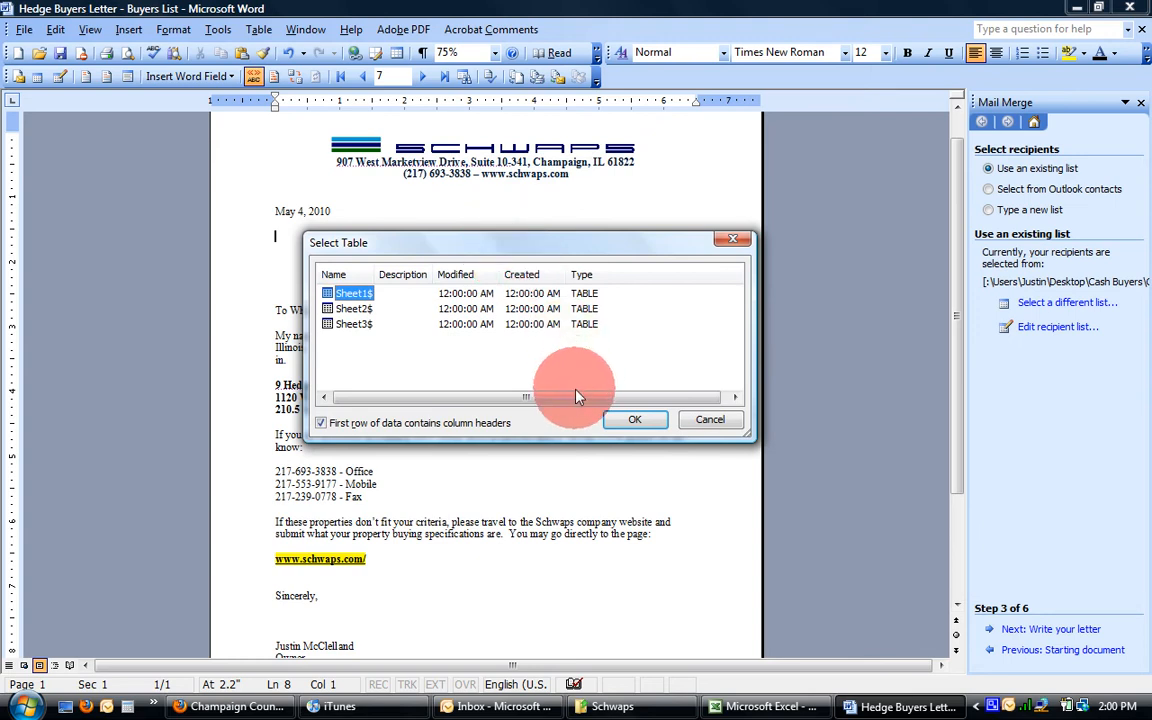
# - Check the source workbook in Excel, return to Word and use Sheet1$ as the recipient table with its first row as column headers
pyautogui.click(733, 708)
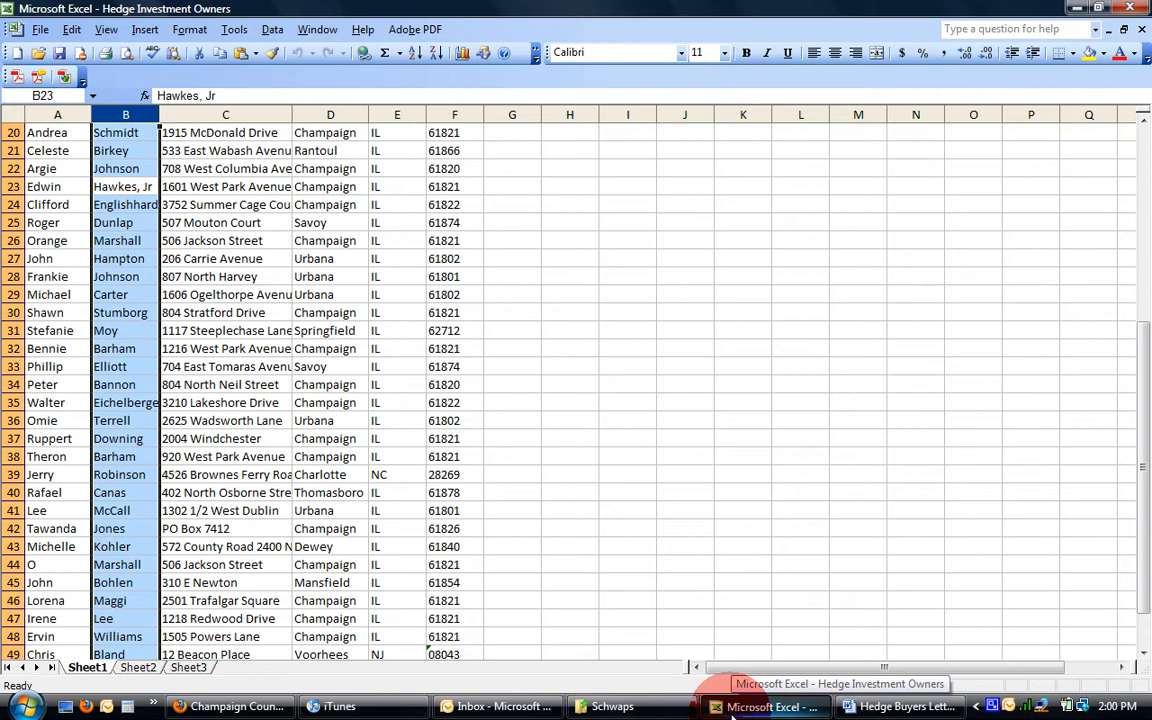
pyautogui.click(733, 708)
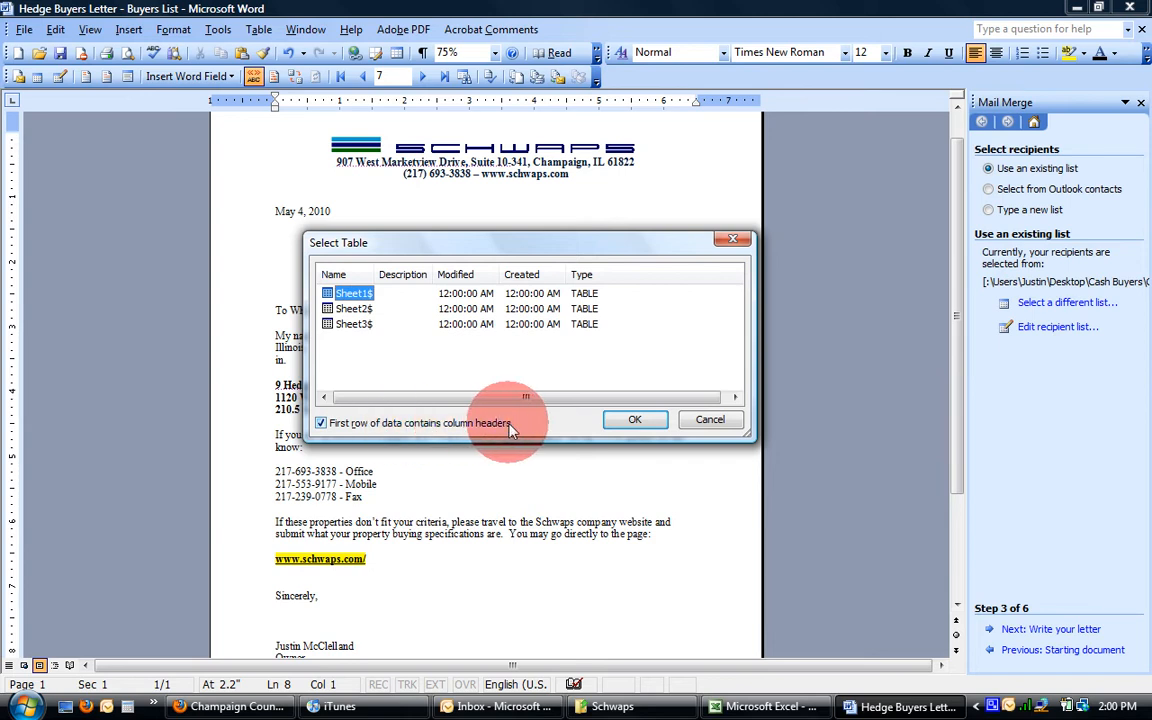
pyautogui.click(636, 421)
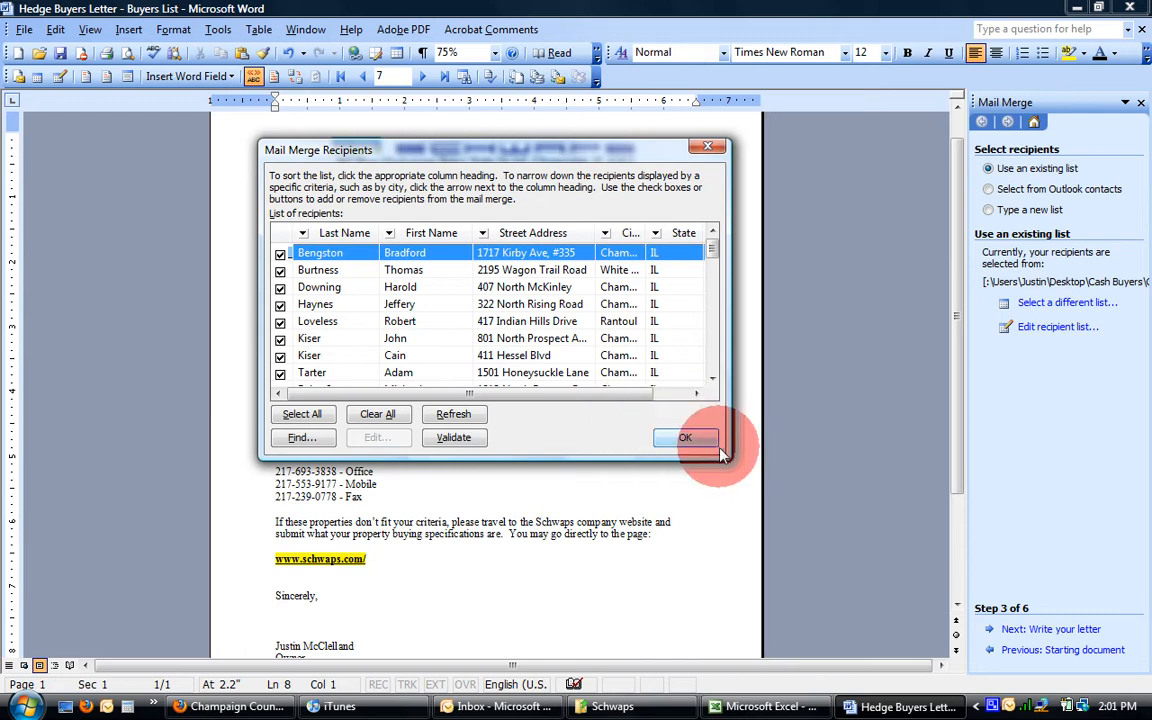
# - Enlarge the recipients list, widen its Zip and City columns, and accept all recipients
pyautogui.moveTo(723, 450); pyautogui.dragTo(1022, 597)
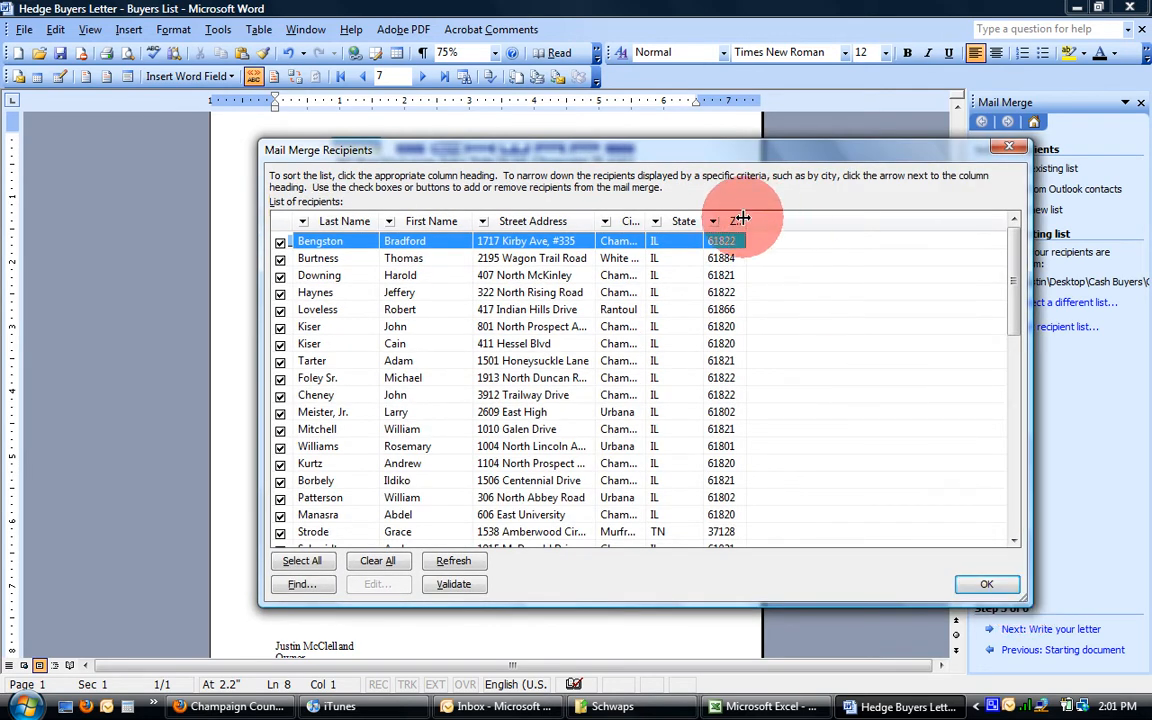
pyautogui.moveTo(742, 219); pyautogui.dragTo(856, 253)
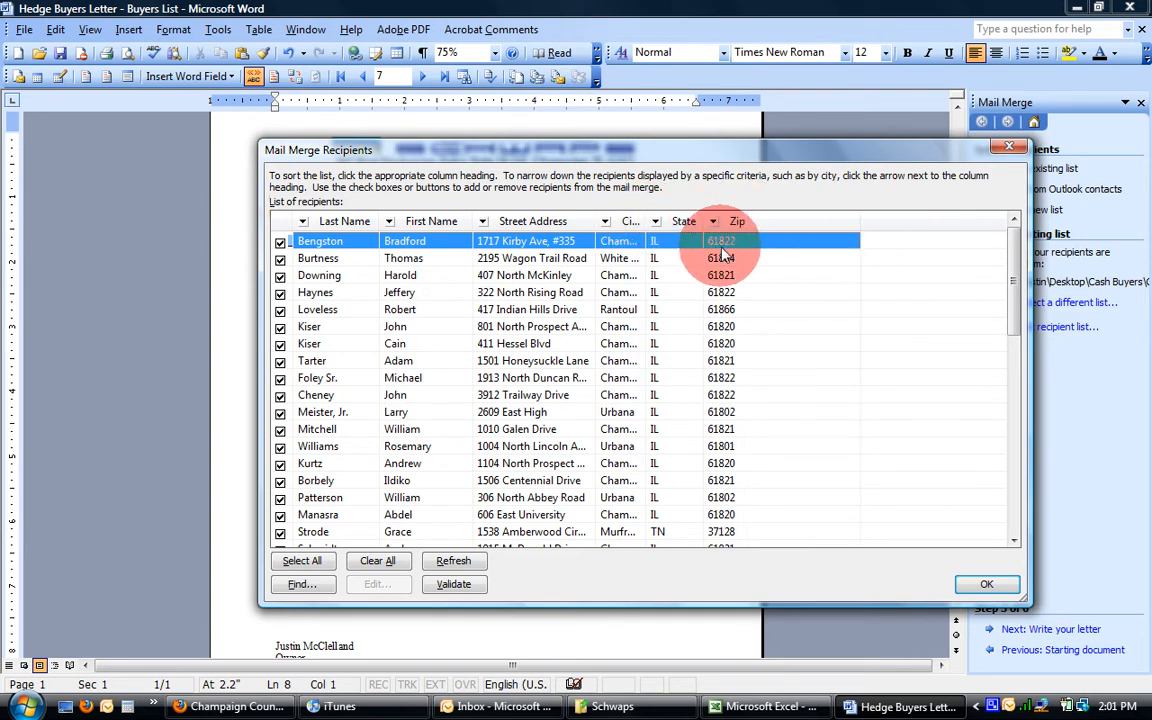
pyautogui.moveTo(656, 226); pyautogui.dragTo(688, 237)
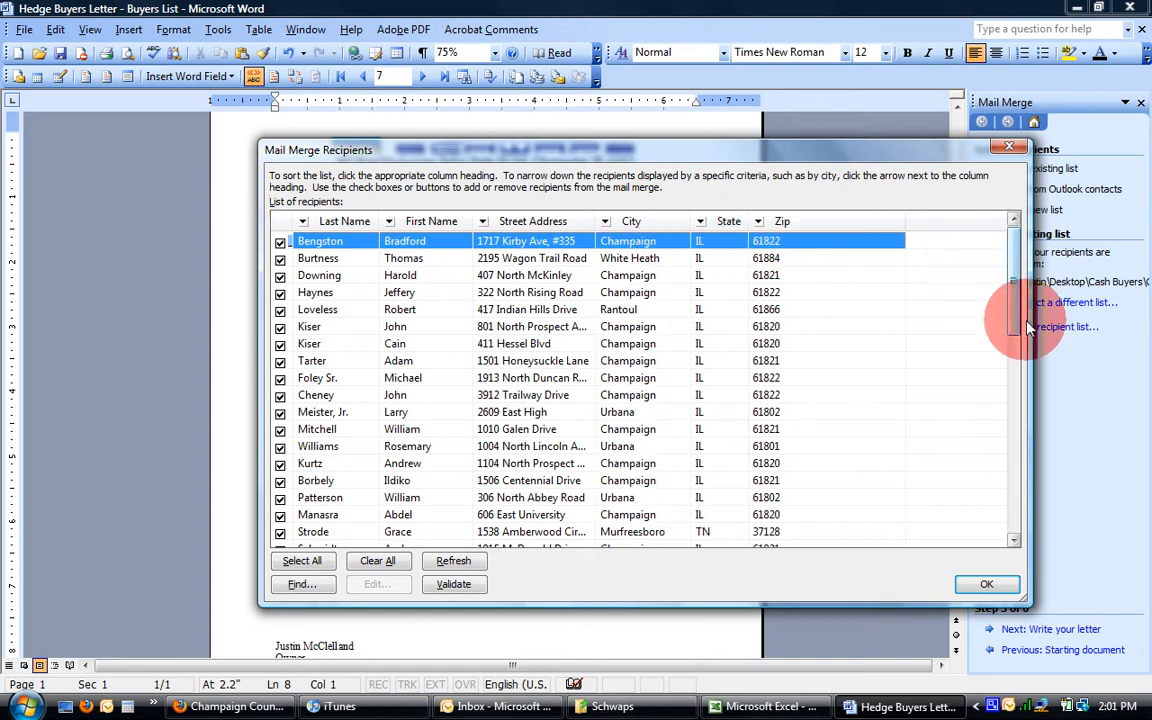
pyautogui.click(980, 585)
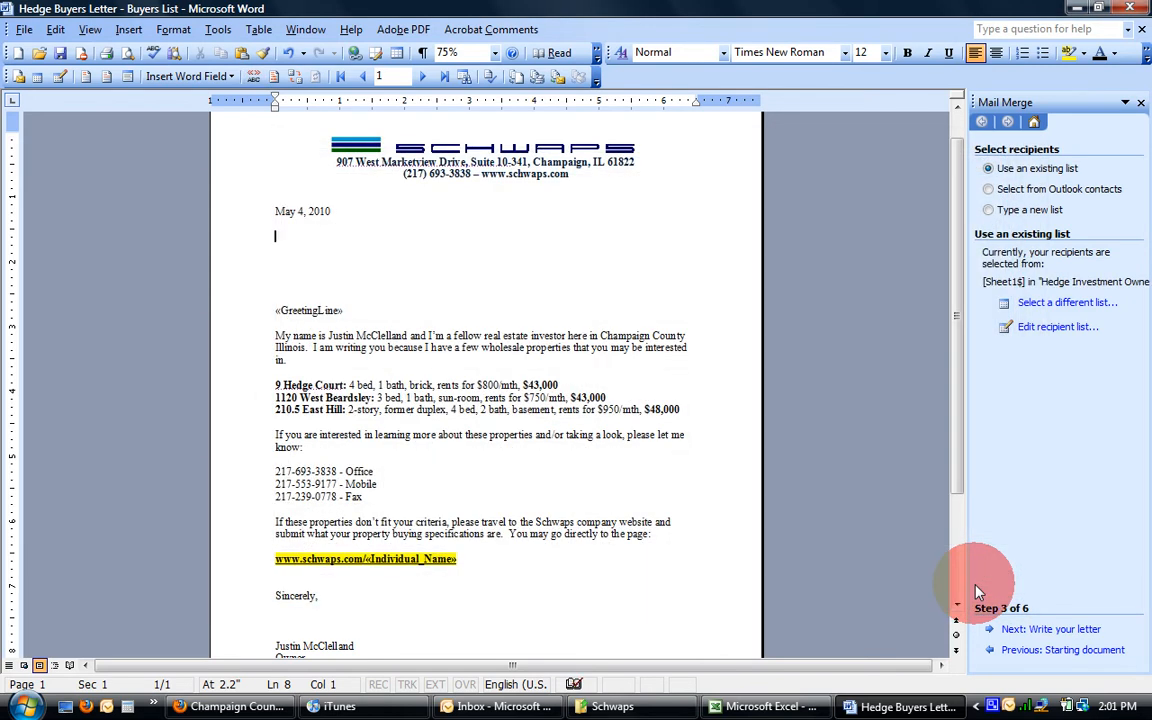
# - Advance to writing the letter and configure the address block to never include the country/region and to omit the company name
pyautogui.click(1050, 630)
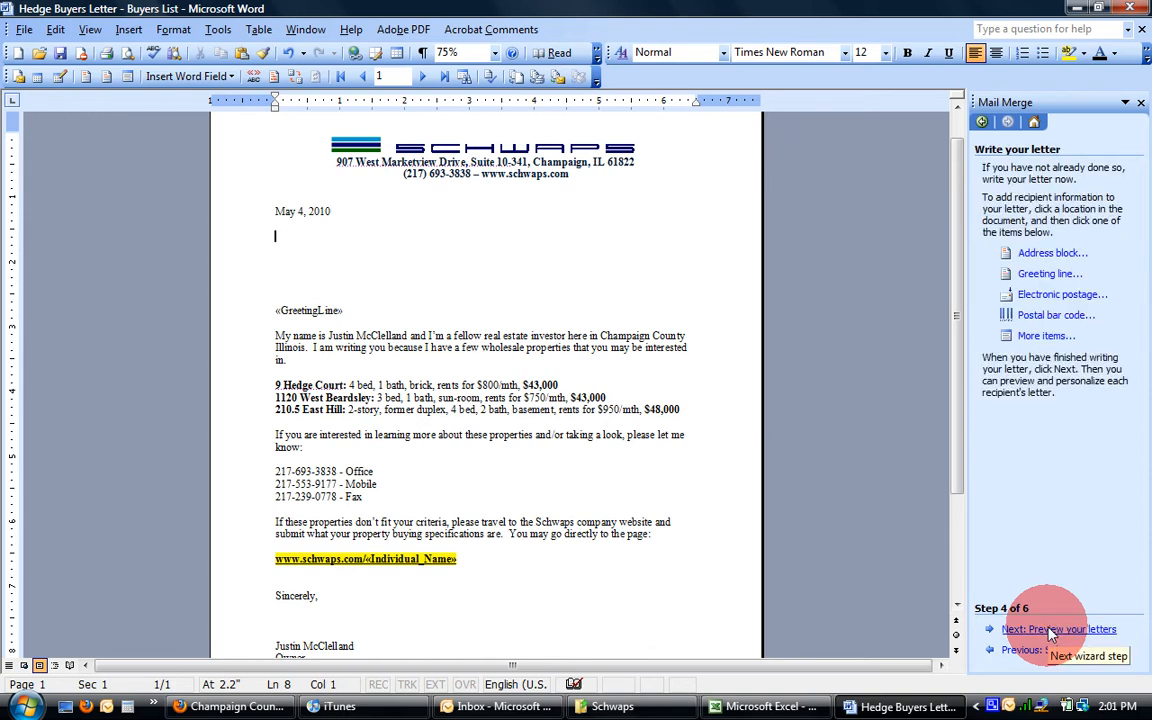
pyautogui.click(1041, 265)
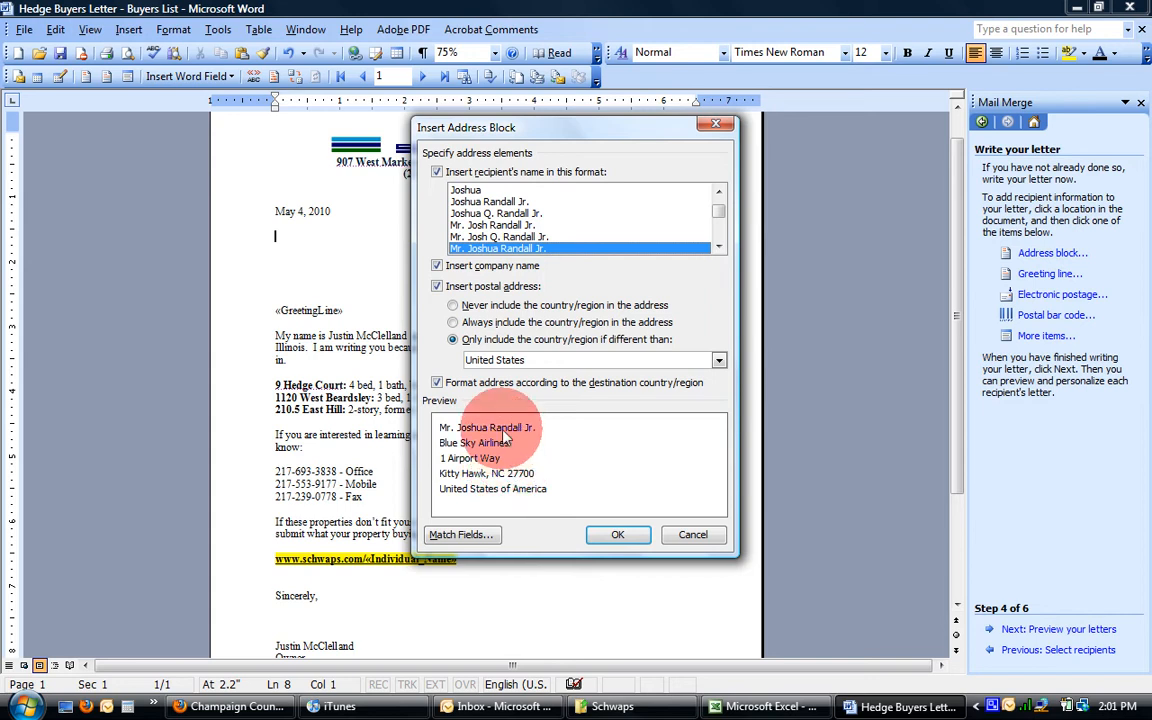
pyautogui.click(440, 385)
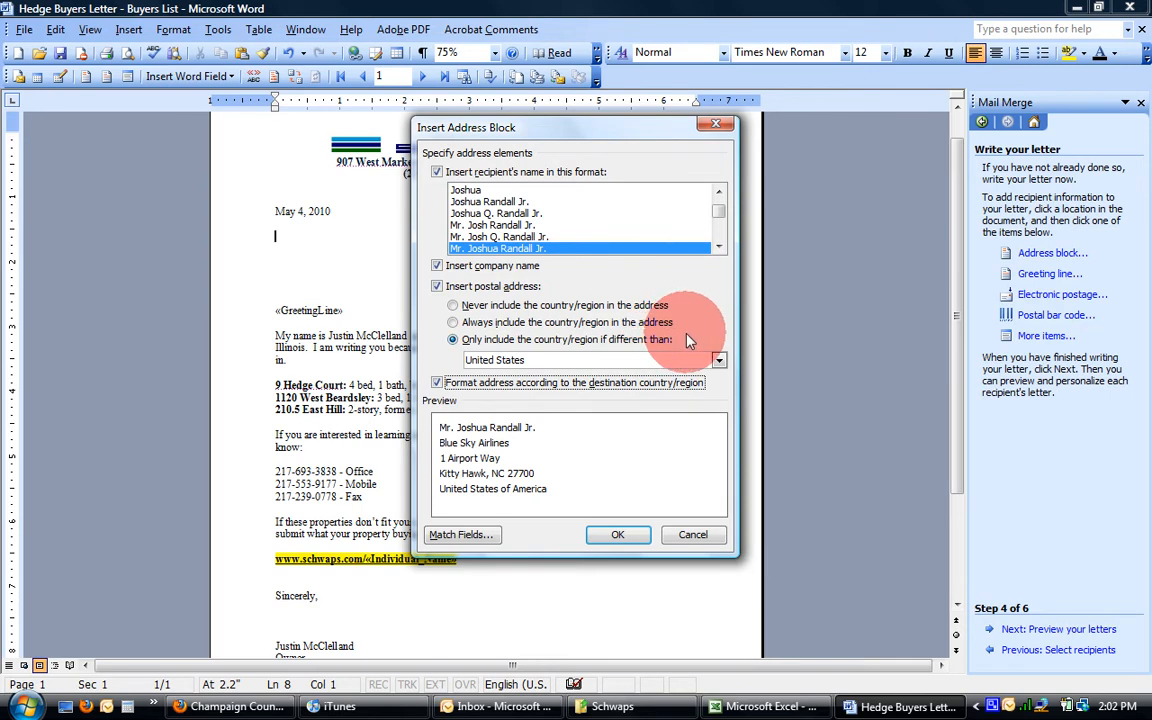
pyautogui.click(455, 306)
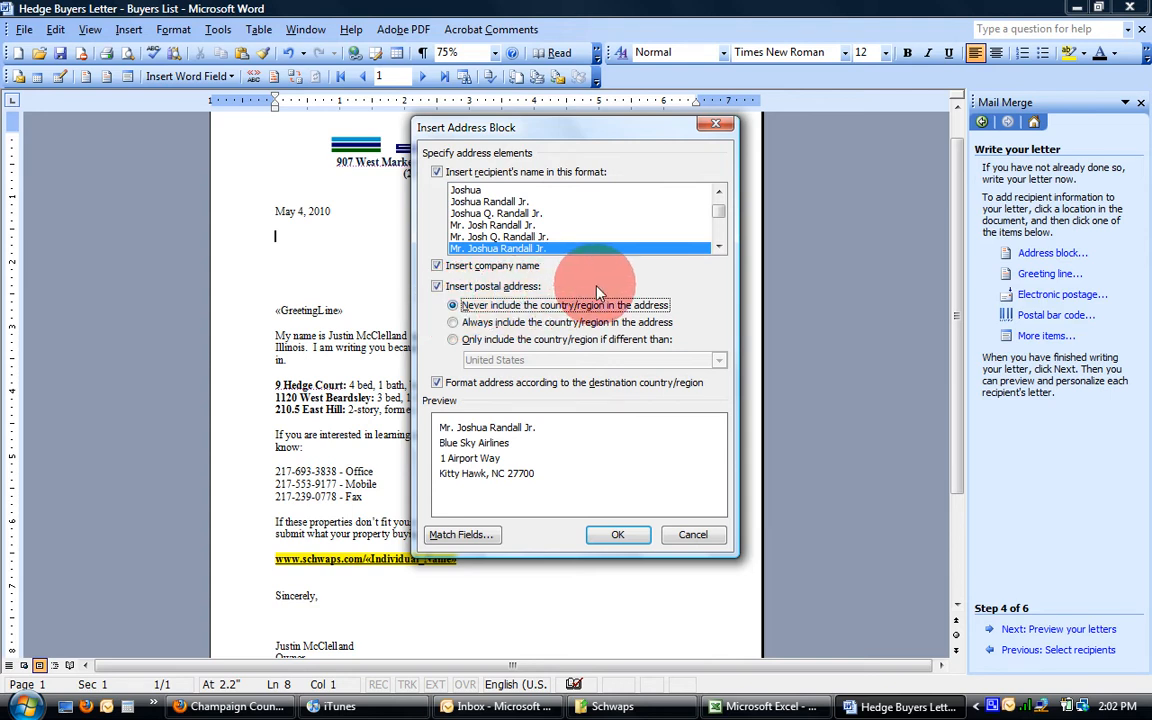
pyautogui.click(440, 267)
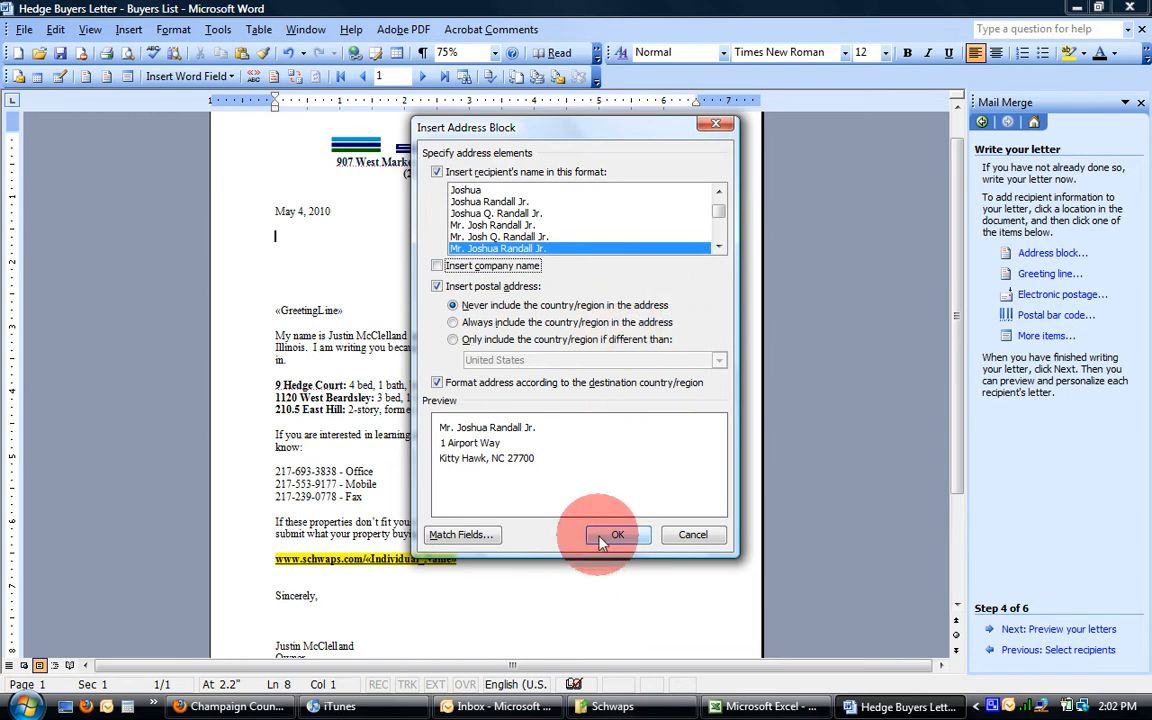
# - Open the address block's field matching and compare it with the header row of the Hedge Investment Owners workbook in Excel
pyautogui.click(490, 537)
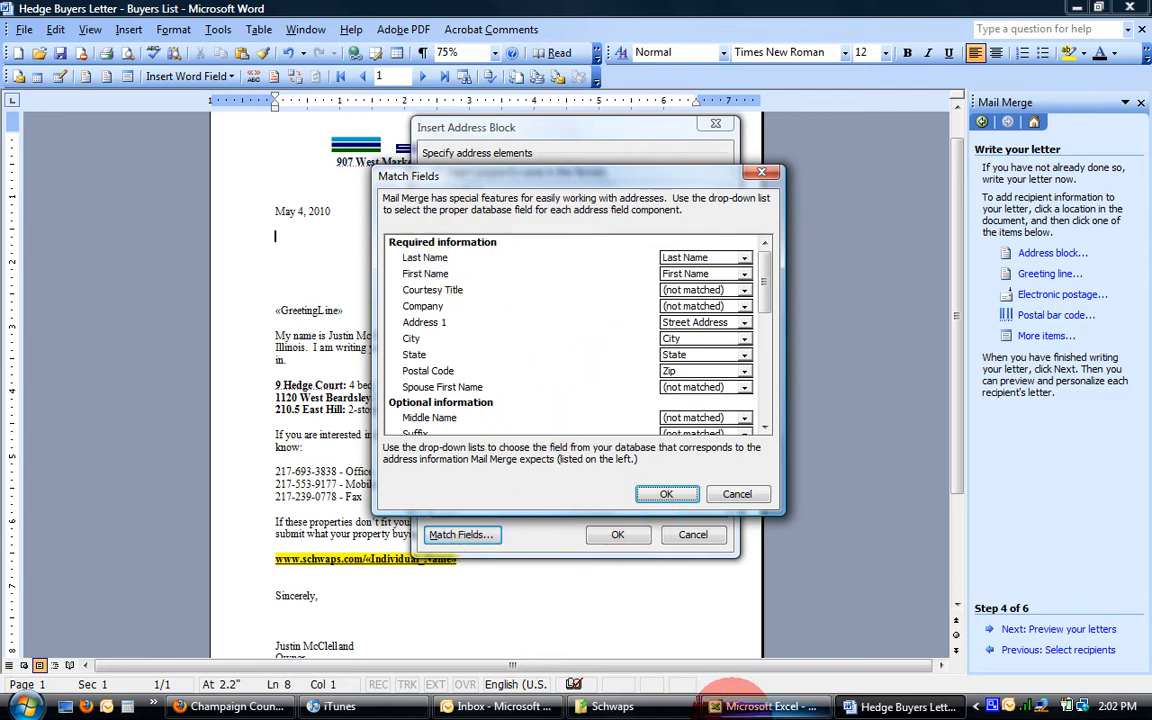
pyautogui.moveTo(733, 700)
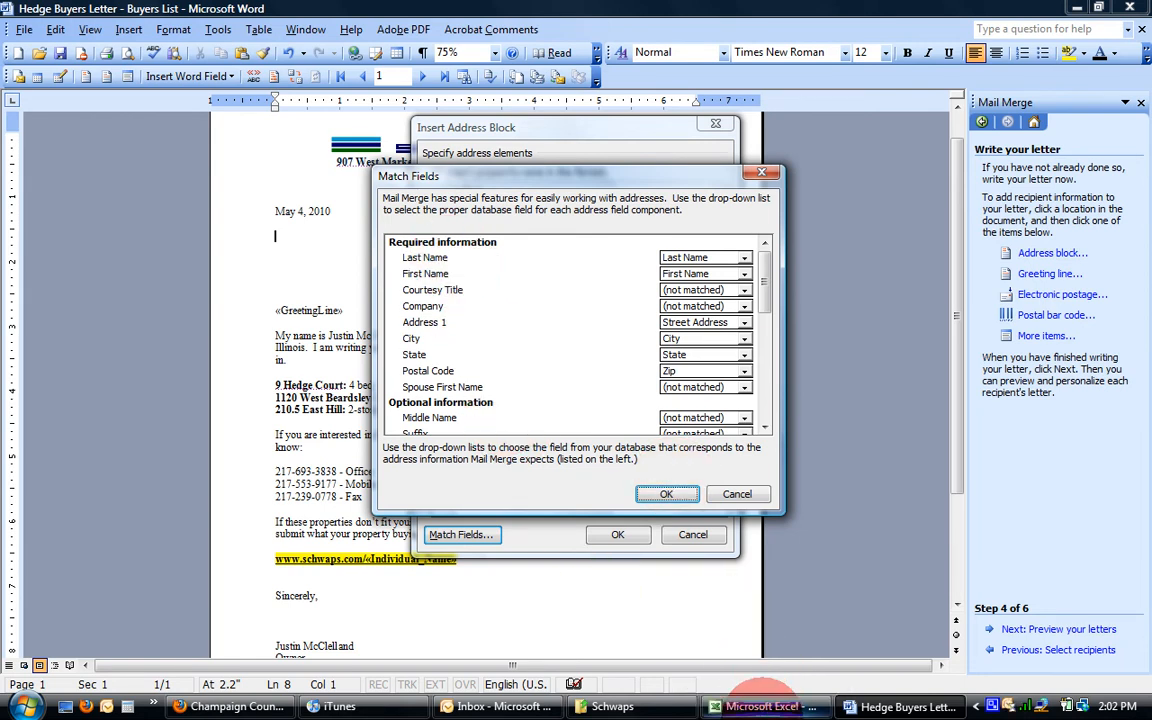
pyautogui.click(762, 706)
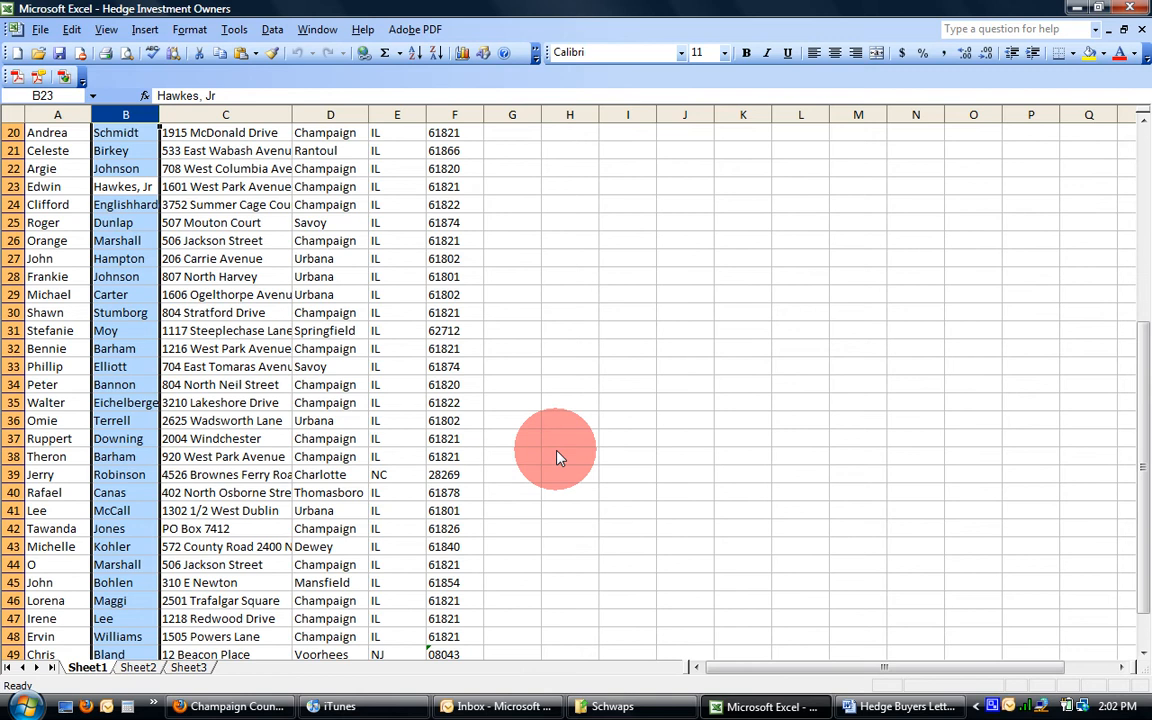
pyautogui.scroll(6, 557, 453)
pyautogui.click(121, 148)
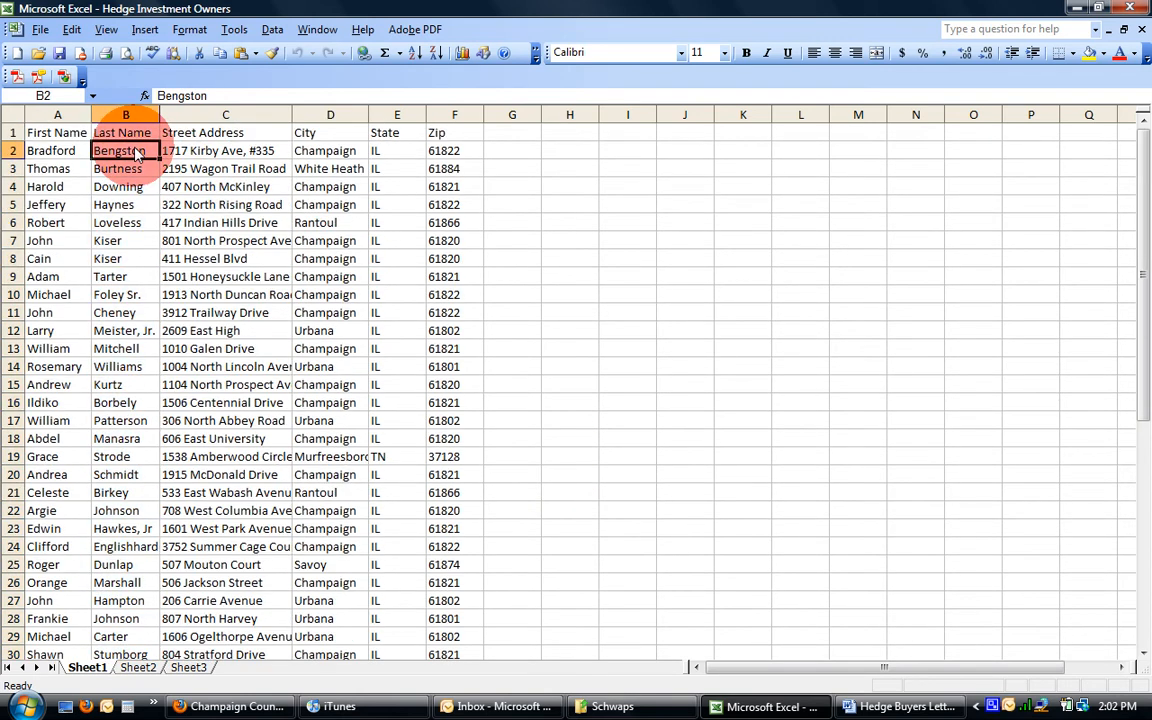
pyautogui.click(12, 132)
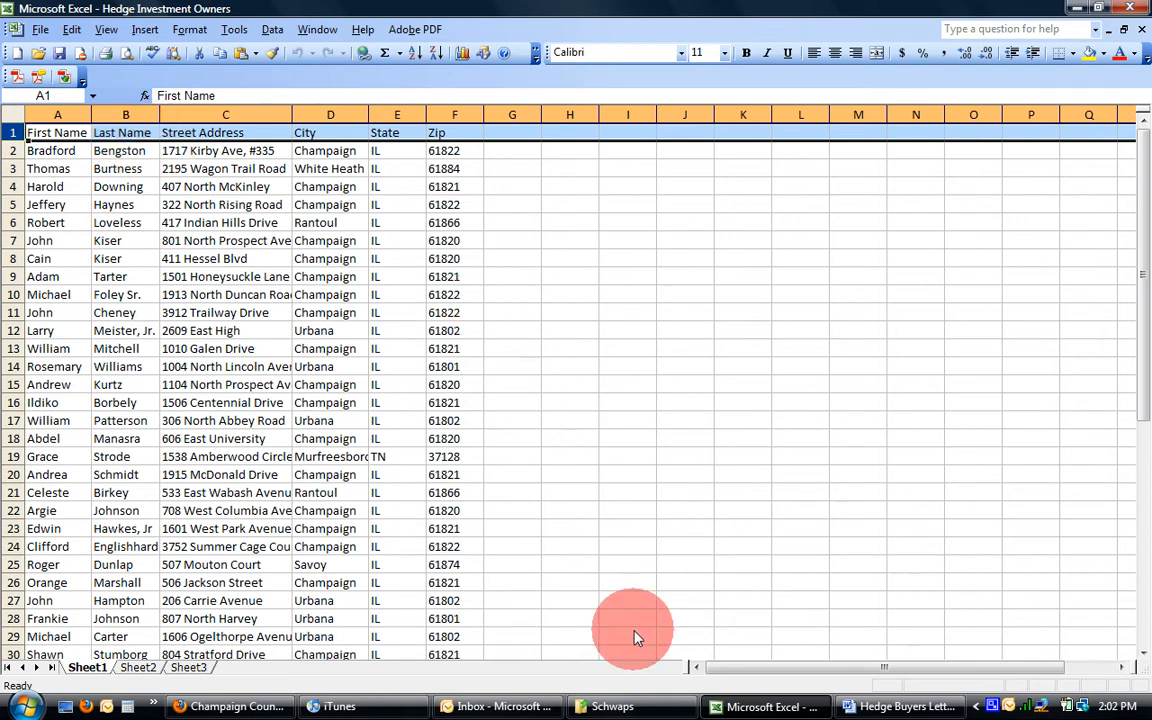
pyautogui.click(868, 708)
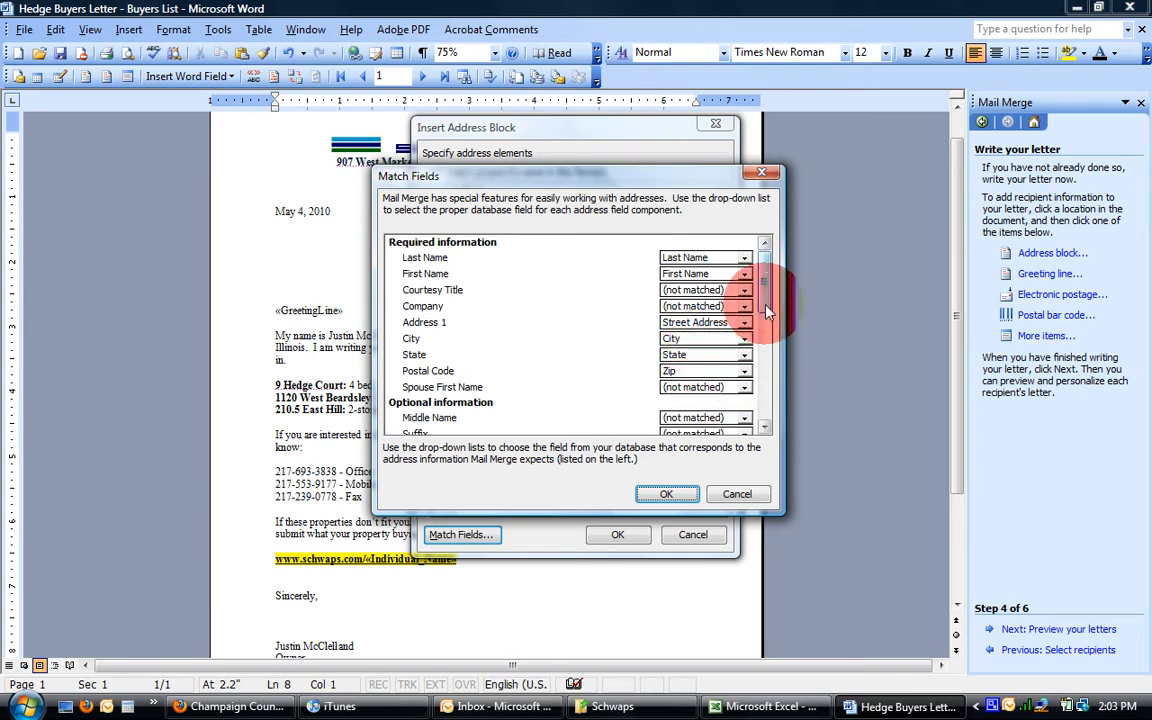
# - Review the remaining field matches, accept them, and insert the address block below the letter's date
pyautogui.moveTo(766, 302); pyautogui.dragTo(770, 420)
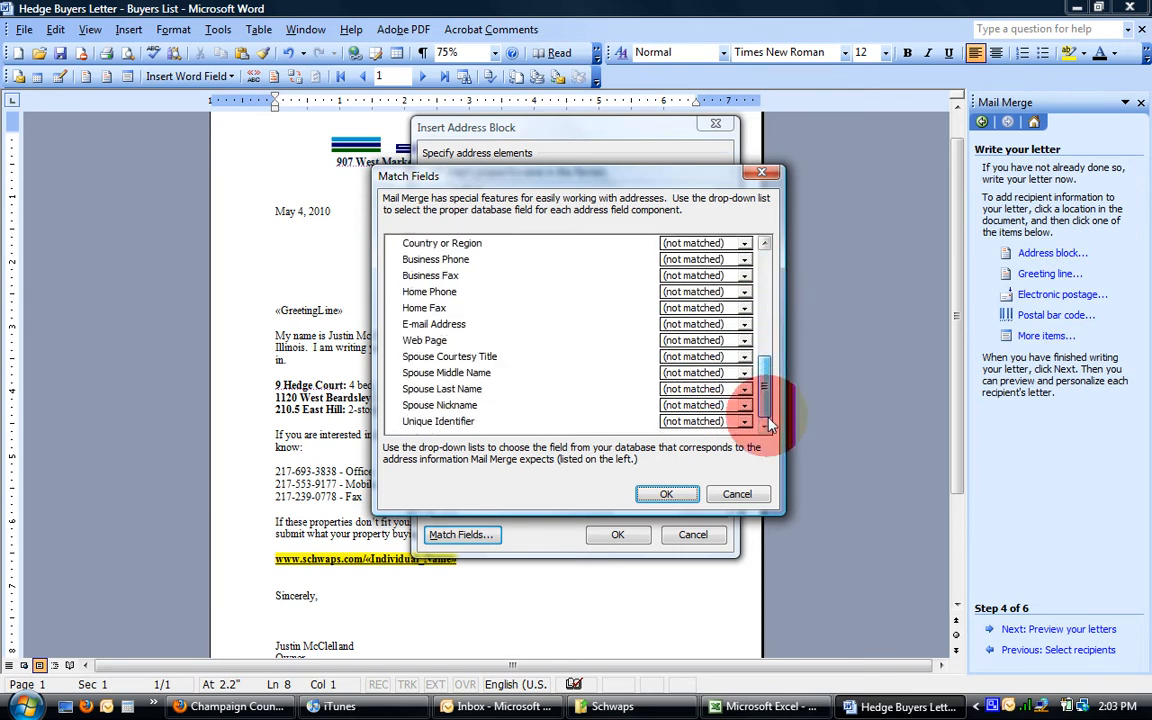
pyautogui.click(667, 496)
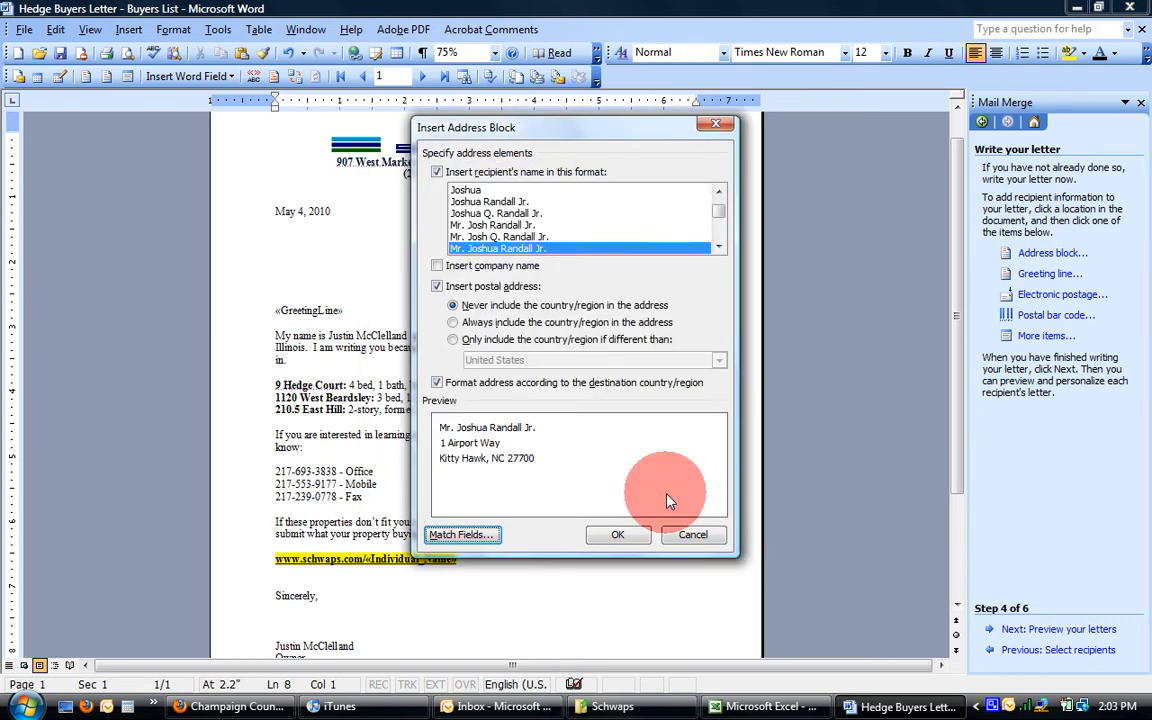
pyautogui.click(616, 542)
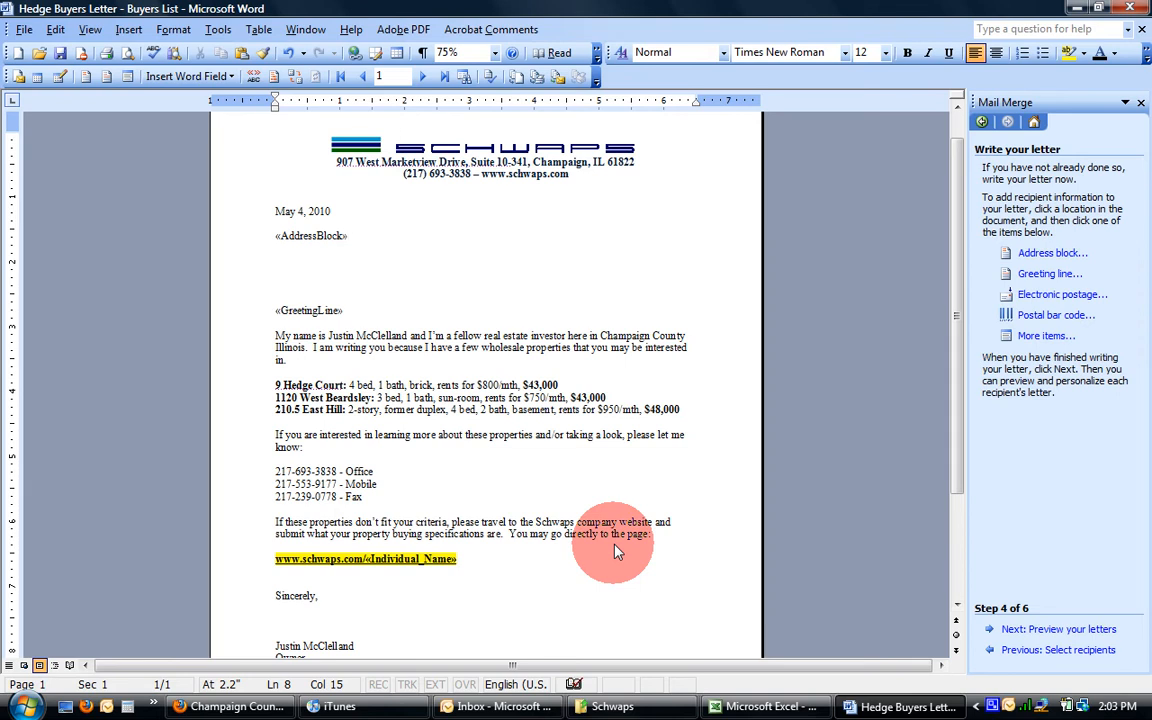
# - Preview the merged letters, checking the workbook's columns and replacing the invalid Individual_Name merge field with Last_Name
pyautogui.click(1052, 624)
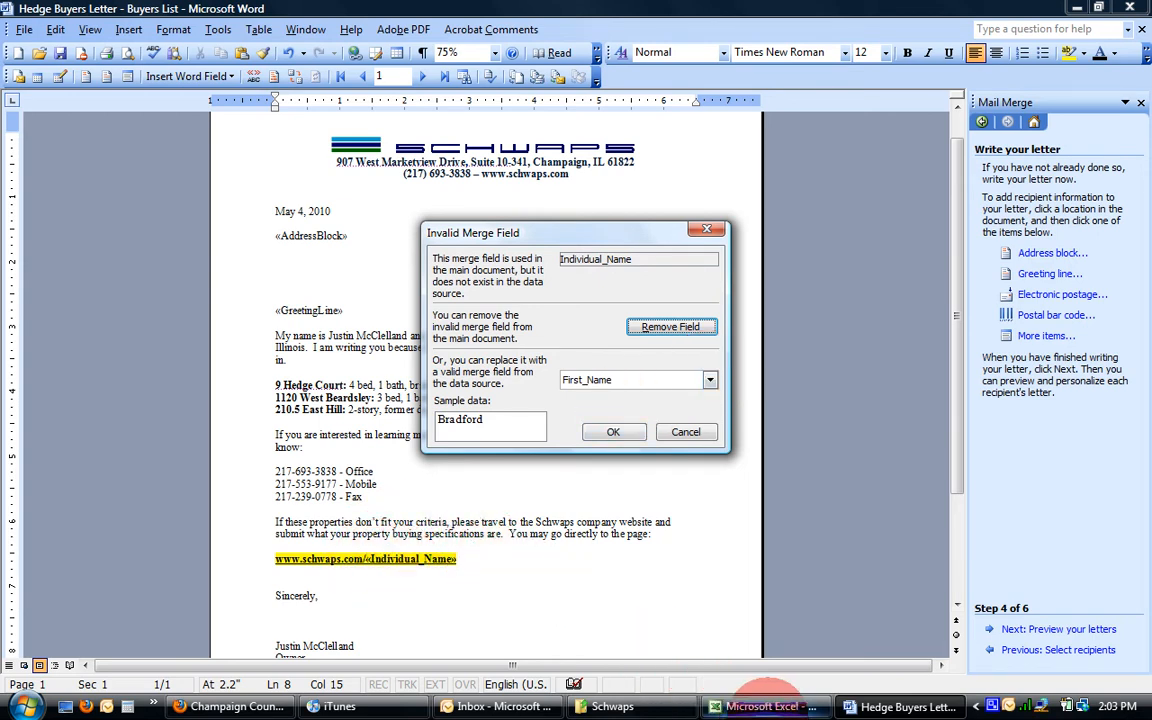
pyautogui.click(766, 706)
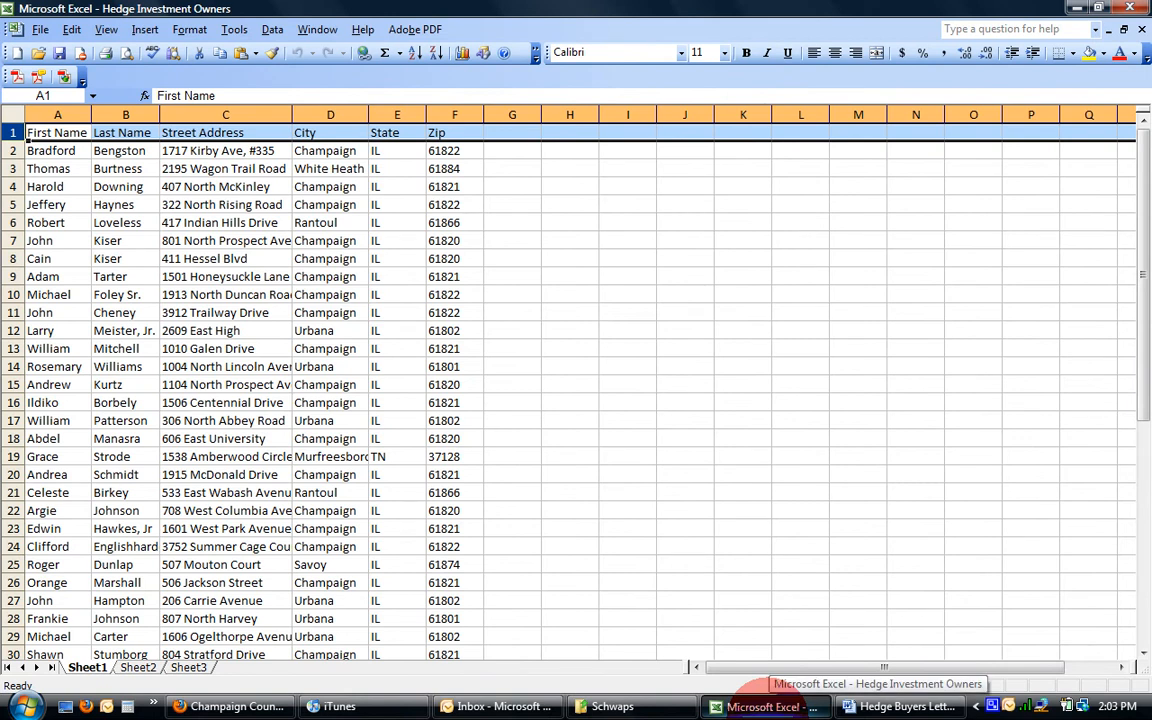
pyautogui.click(760, 706)
pyautogui.click(708, 382)
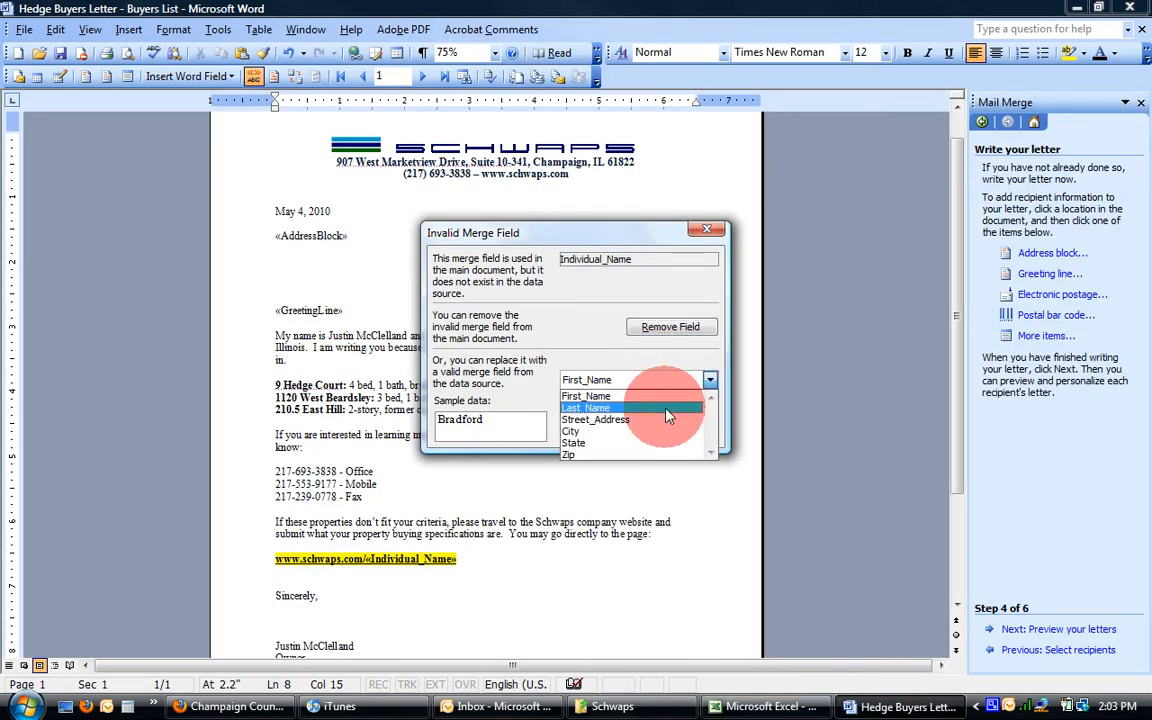
pyautogui.click(668, 411)
pyautogui.click(622, 434)
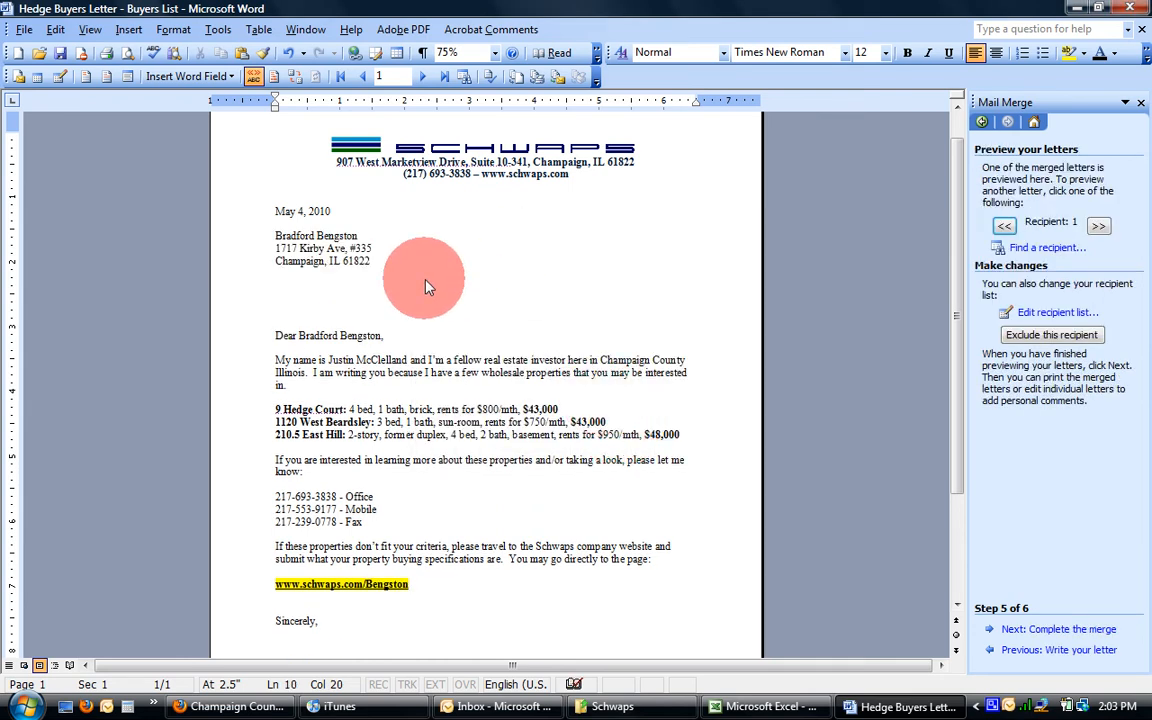
# - Delete two blank lines between the recipient's address and the greeting line
pyautogui.click(372, 289)
pyautogui.press('Delete')
pyautogui.press('Delete')
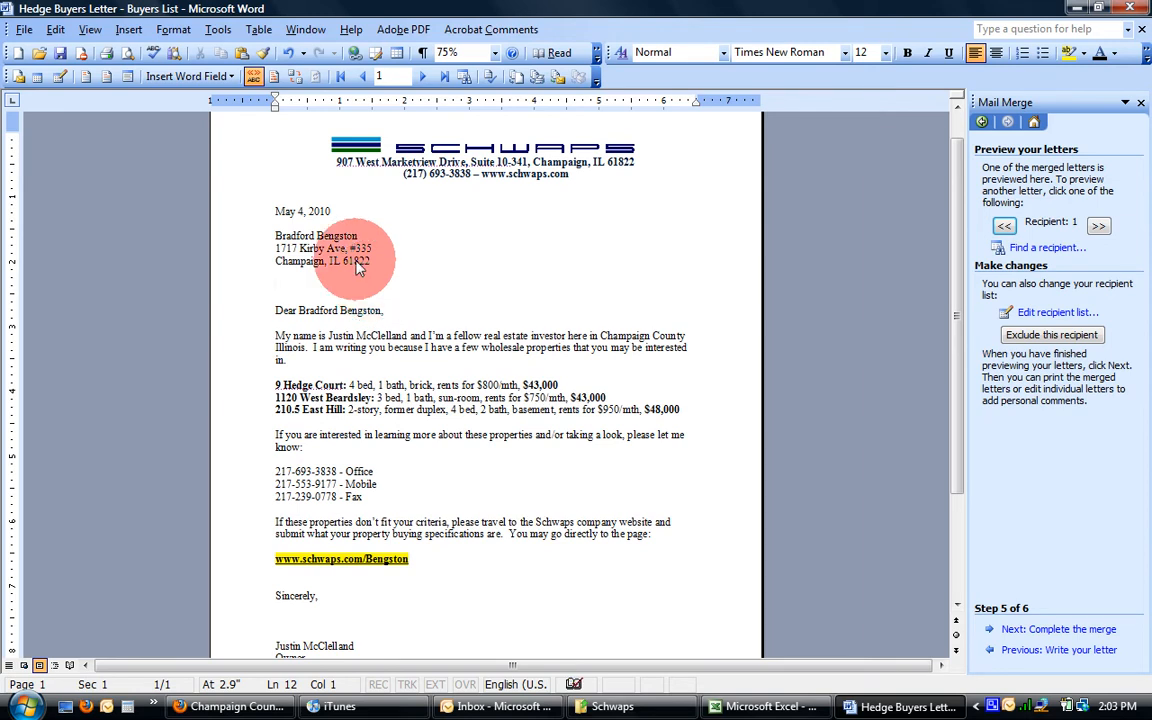
pyautogui.click(353, 222)
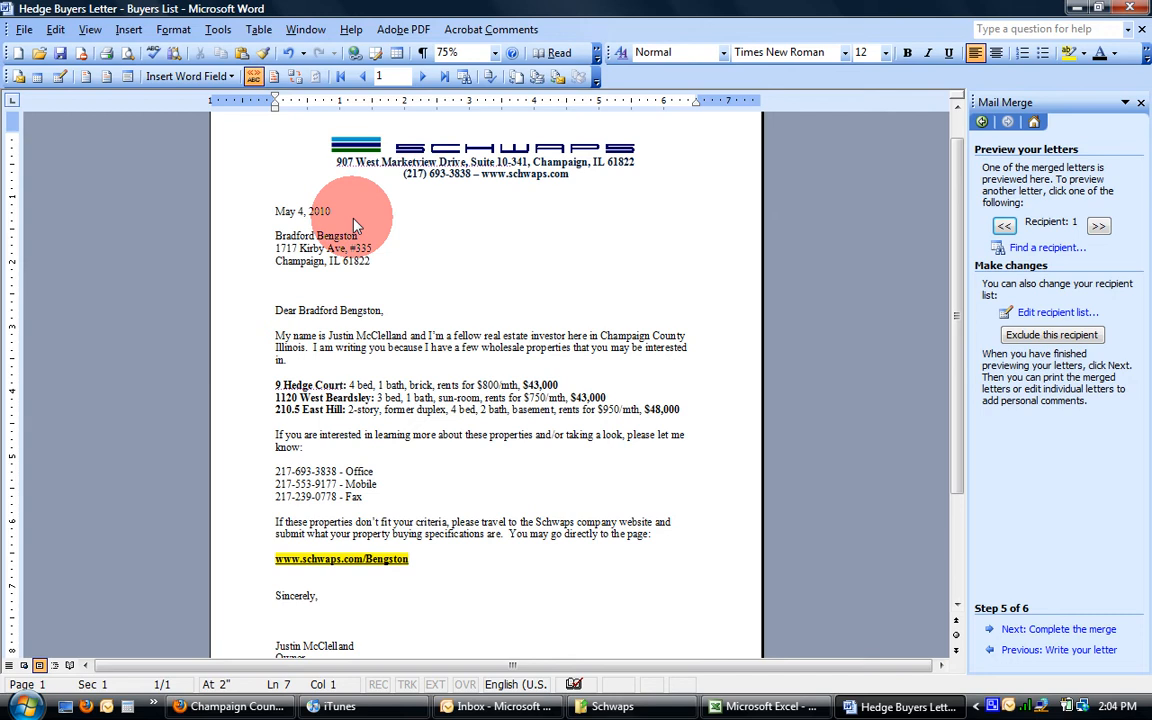
# - Add two blank lines between the letter's date and the recipient's address, and save the letter
pyautogui.press('Return')
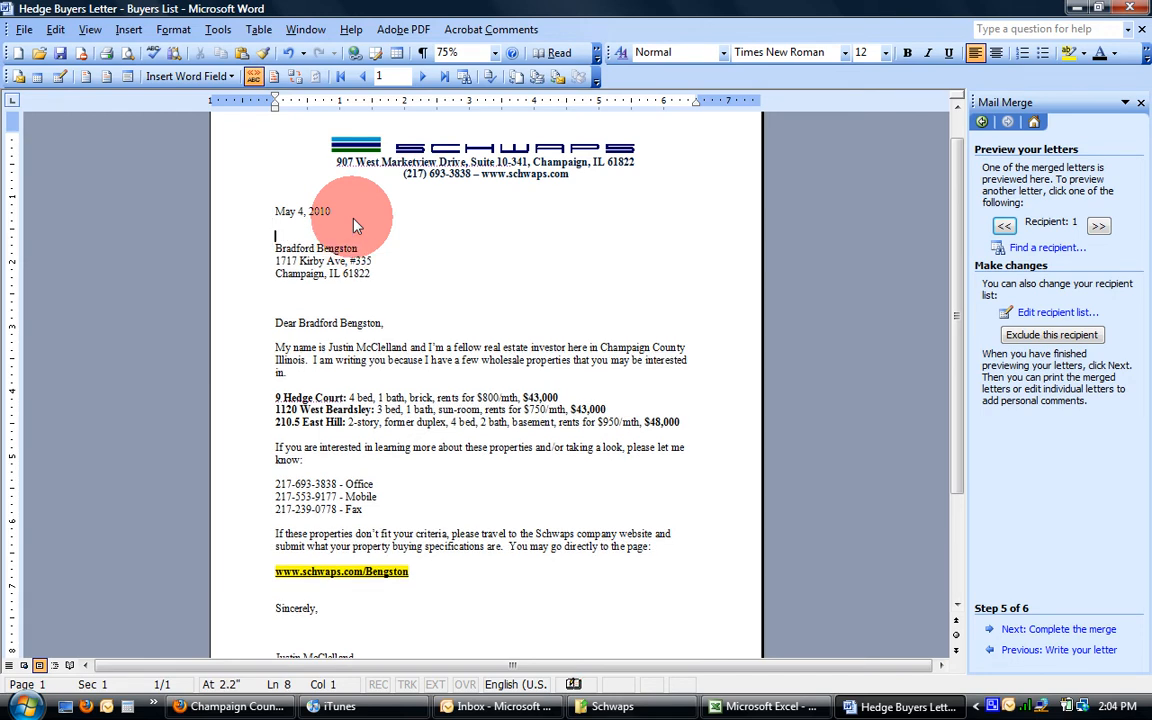
pyautogui.press('Return')
pyautogui.click(352, 224)
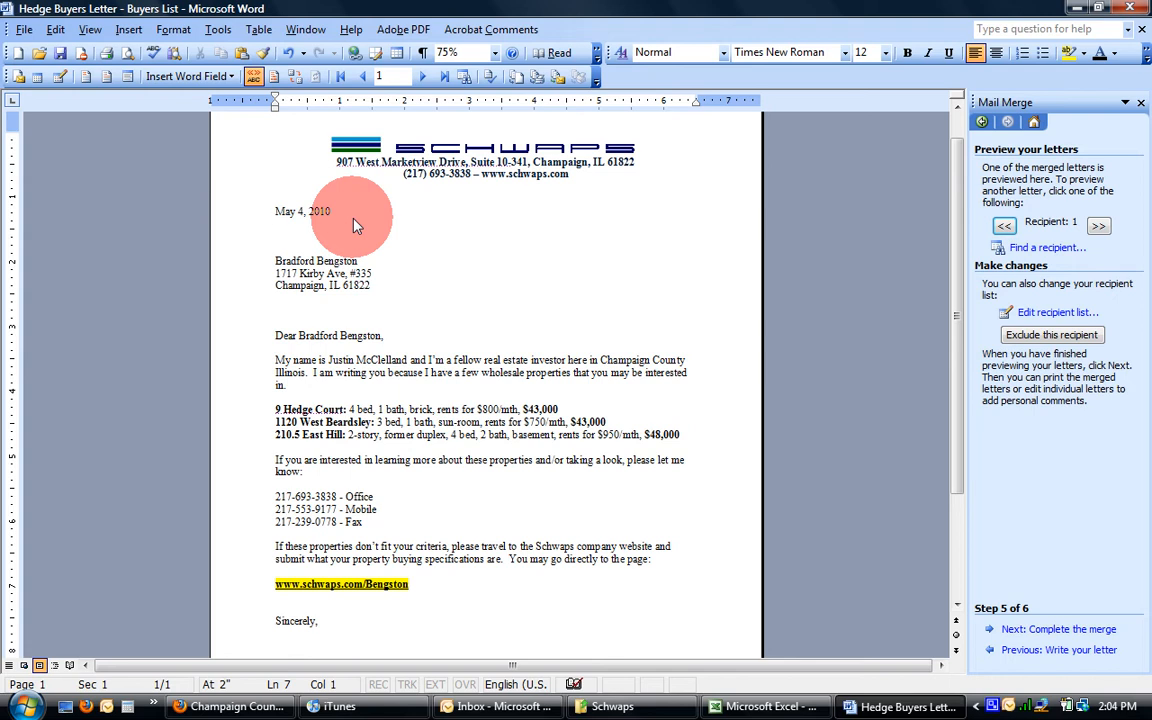
pyautogui.press('Down')
pyautogui.press('Down')
pyautogui.press('Down')
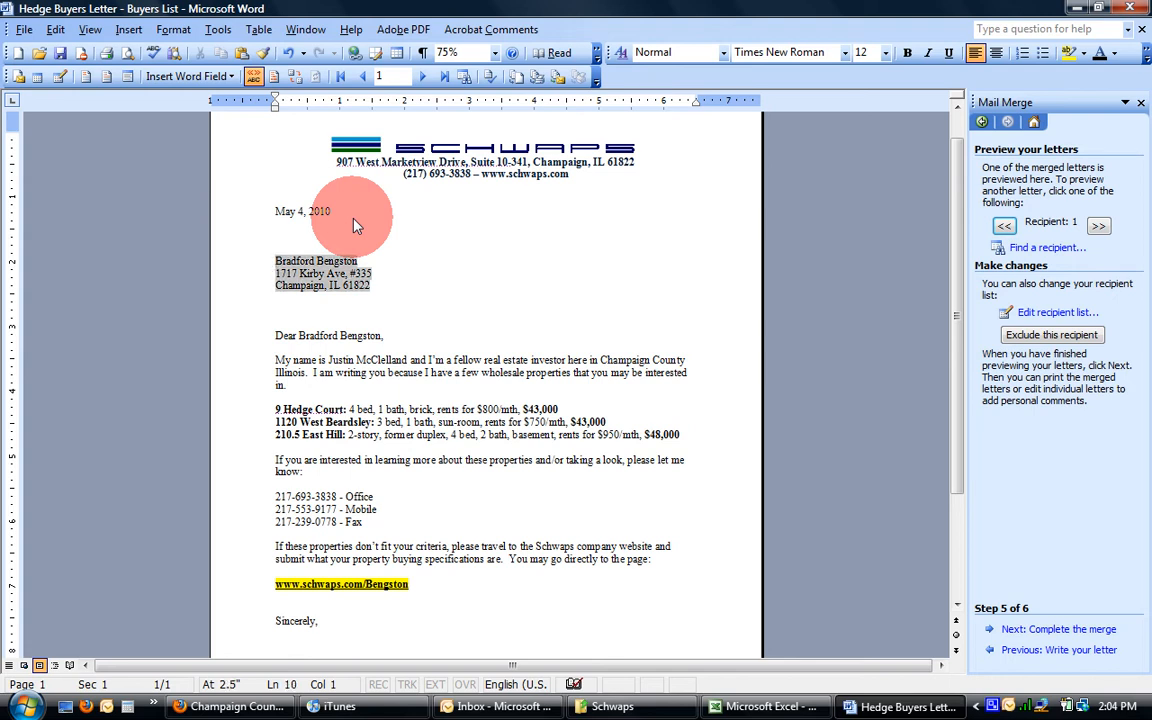
pyautogui.press('Down')
pyautogui.press('Down')
pyautogui.press('Down')
pyautogui.press('Down')
pyautogui.press('Down')
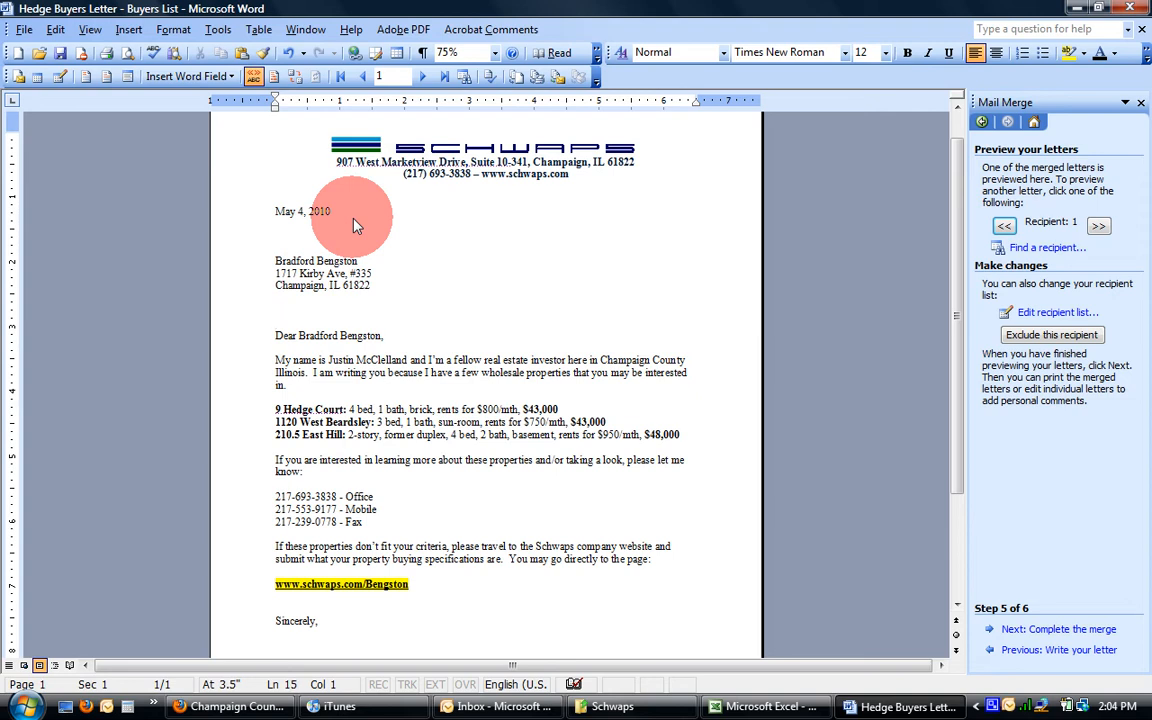
pyautogui.press('Down')
pyautogui.press('Down')
pyautogui.press('Down')
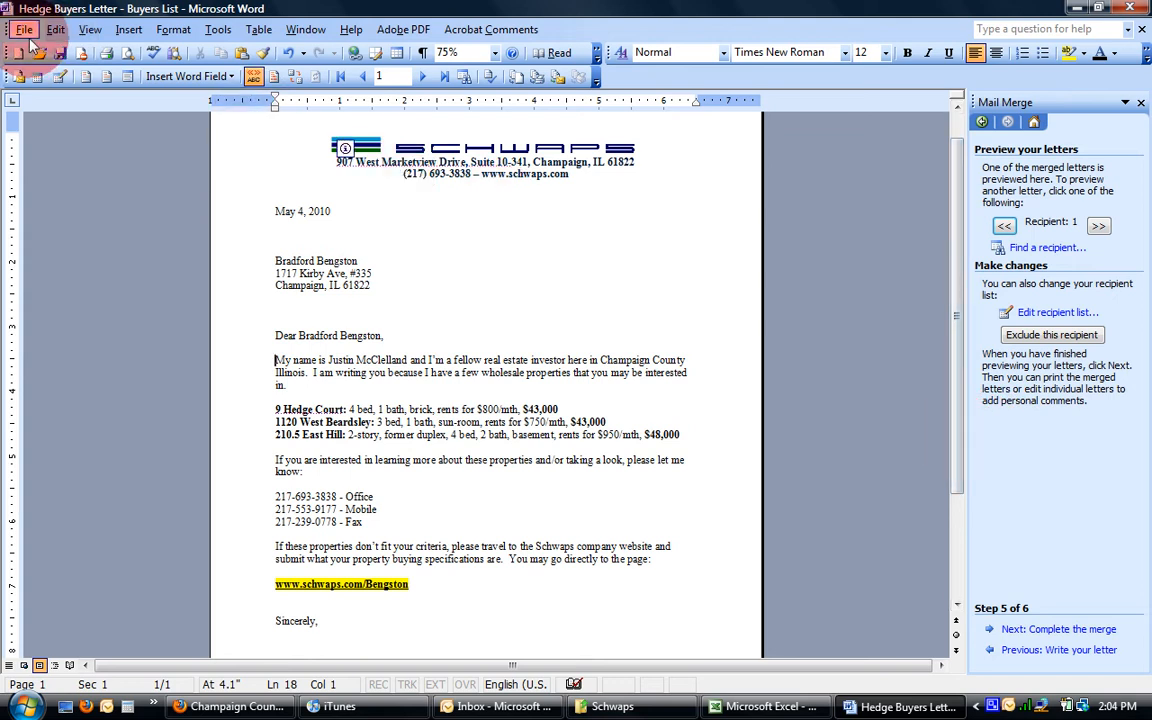
pyautogui.click(60, 52)
pyautogui.click(430, 243)
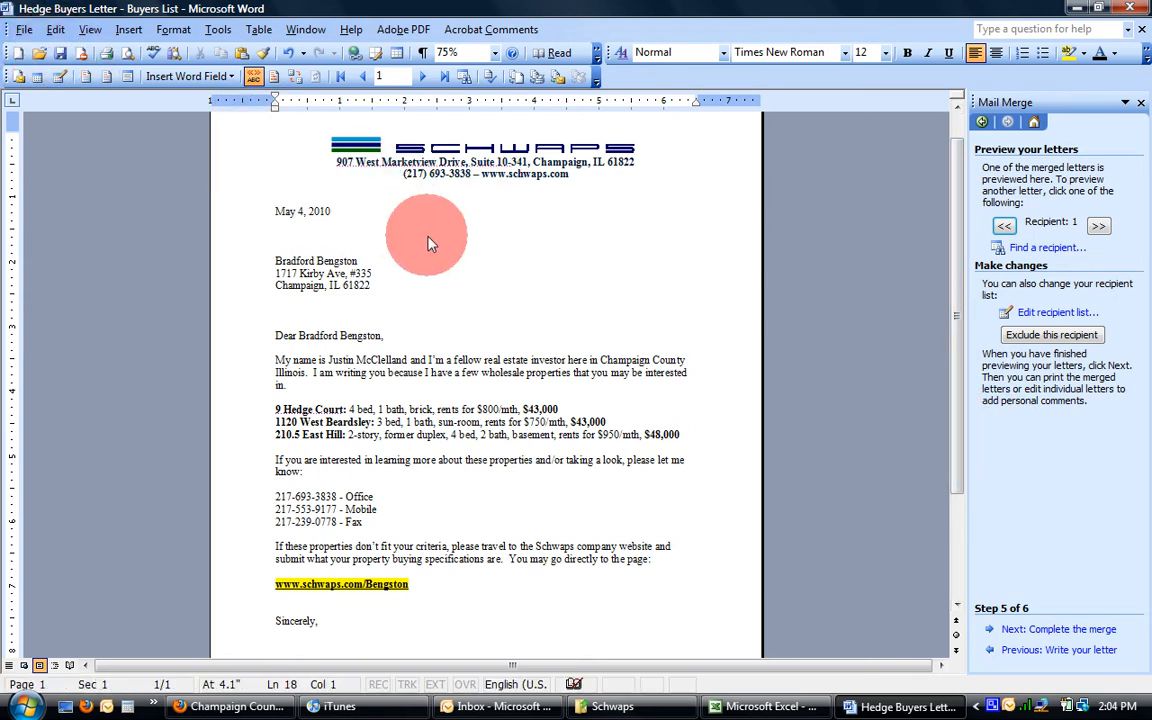
# - Return to writing the letter and insert a greeting line in the first-name format "Josh" between the address block and the existing greeting
pyautogui.tripleClick(349, 339)
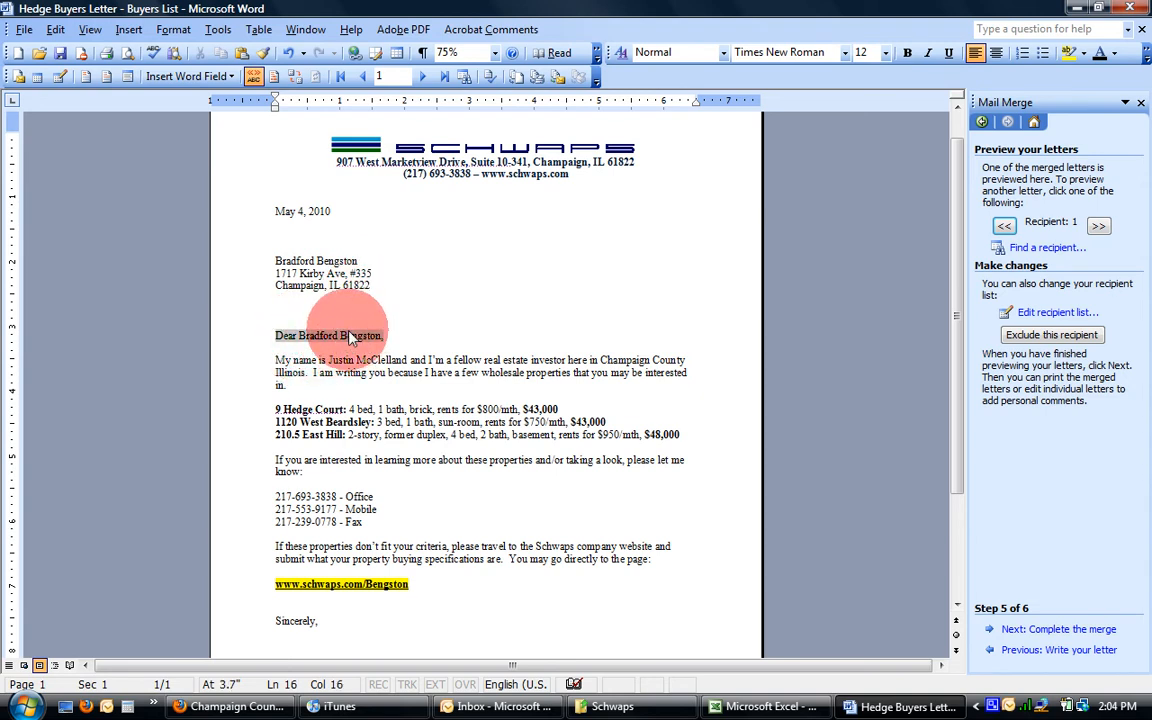
pyautogui.doubleClick(349, 339)
pyautogui.doubleClick(333, 340)
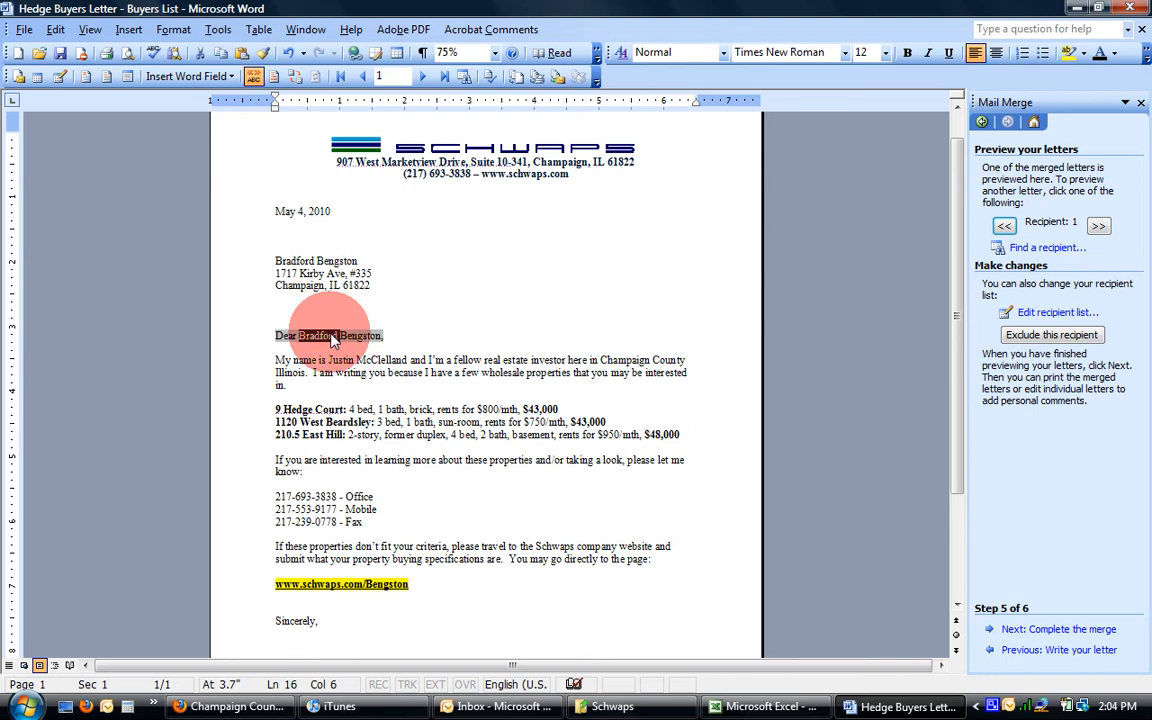
pyautogui.click(440, 305)
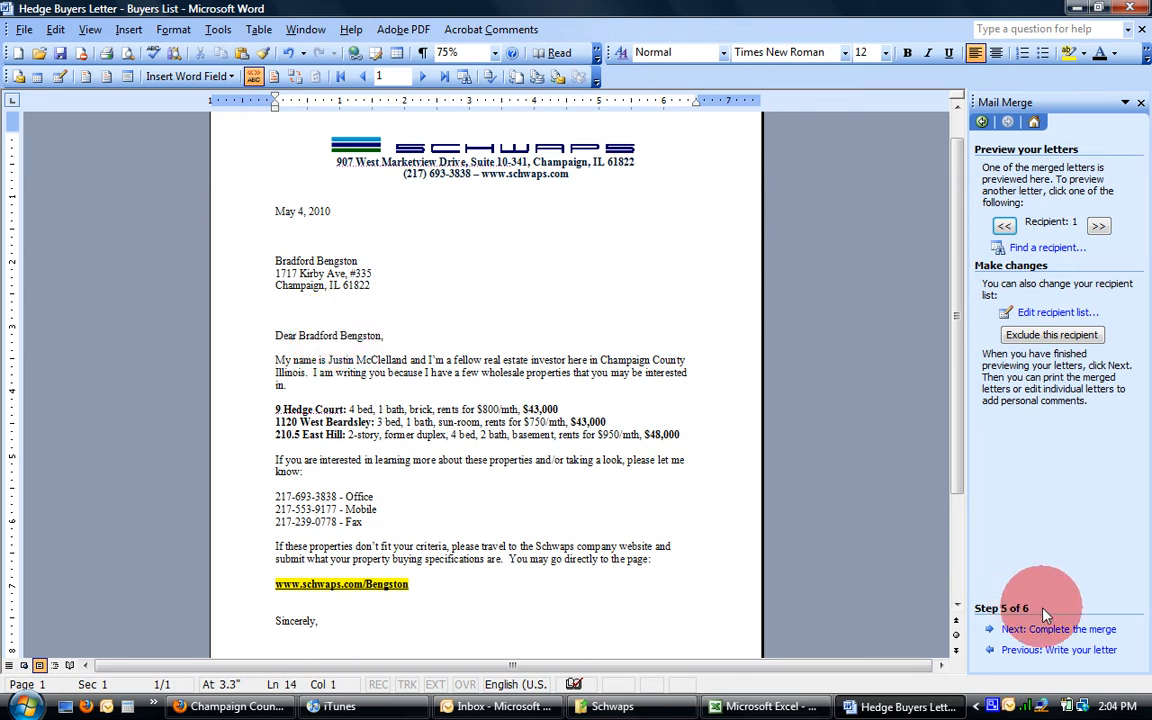
pyautogui.click(1049, 649)
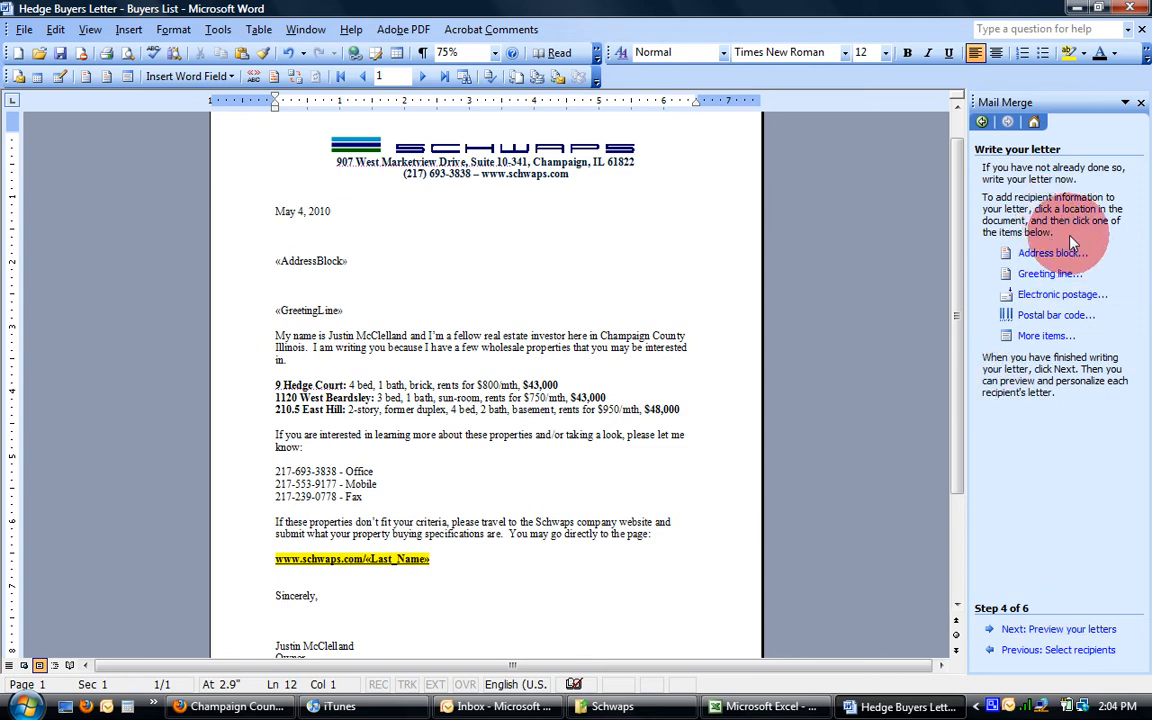
pyautogui.click(1052, 274)
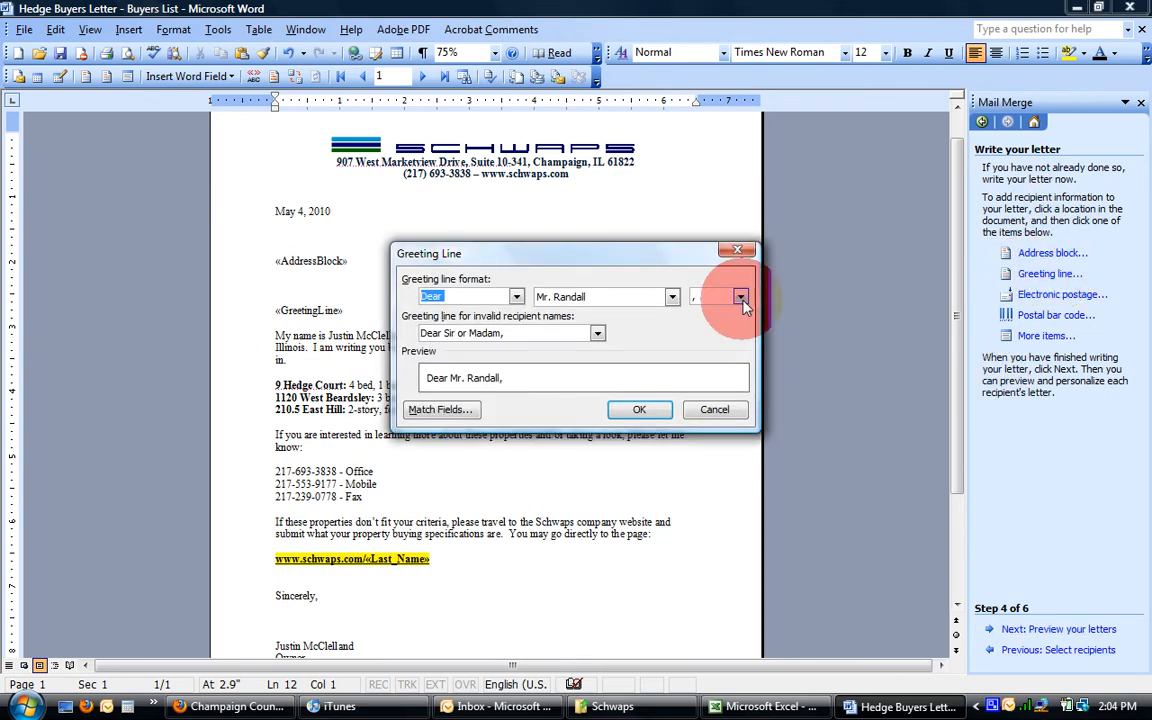
pyautogui.click(673, 300)
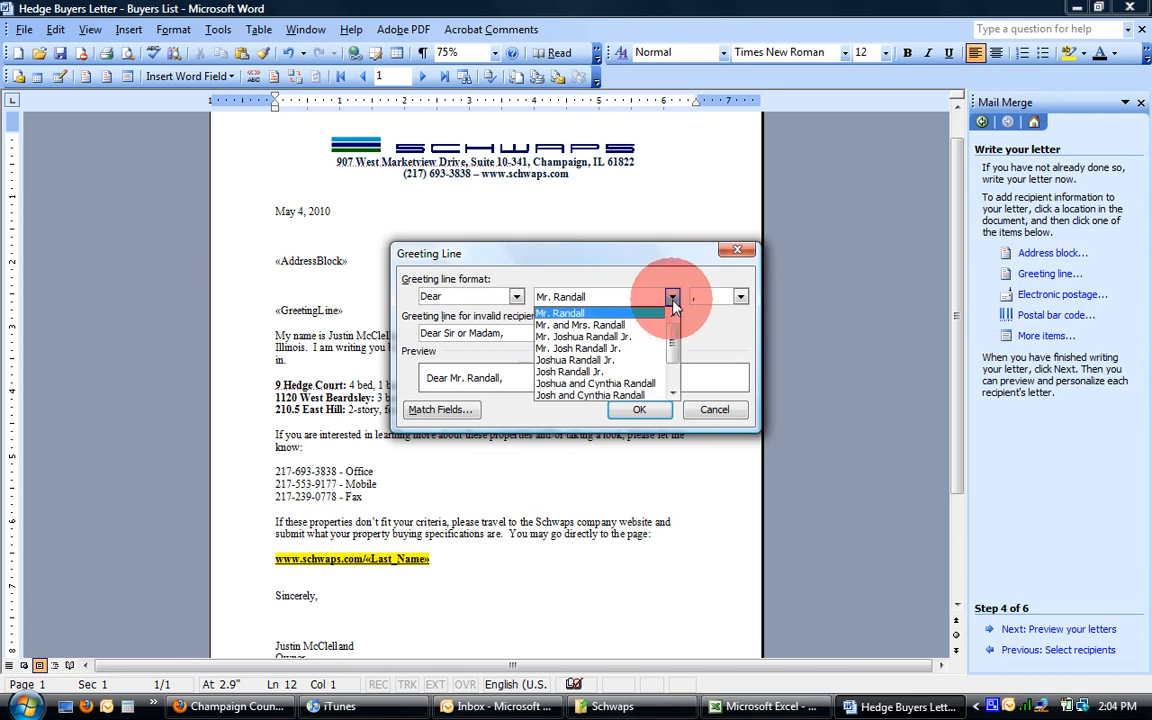
pyautogui.moveTo(673, 348); pyautogui.dragTo(673, 362)
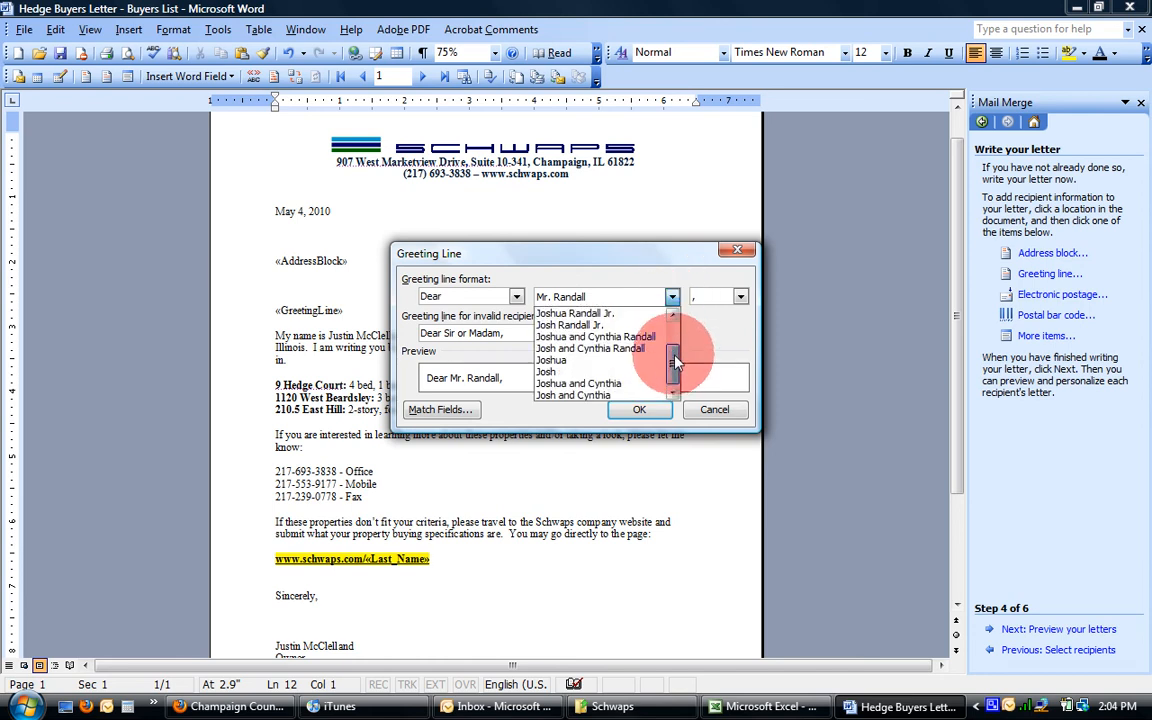
pyautogui.click(645, 372)
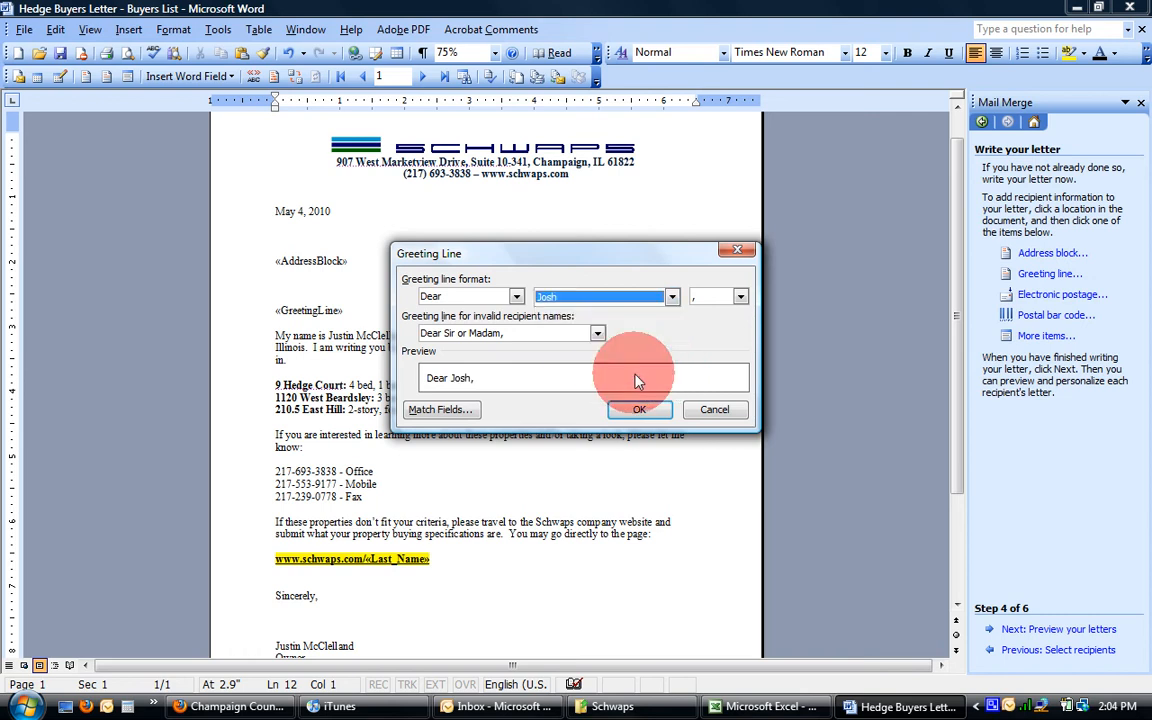
pyautogui.click(638, 411)
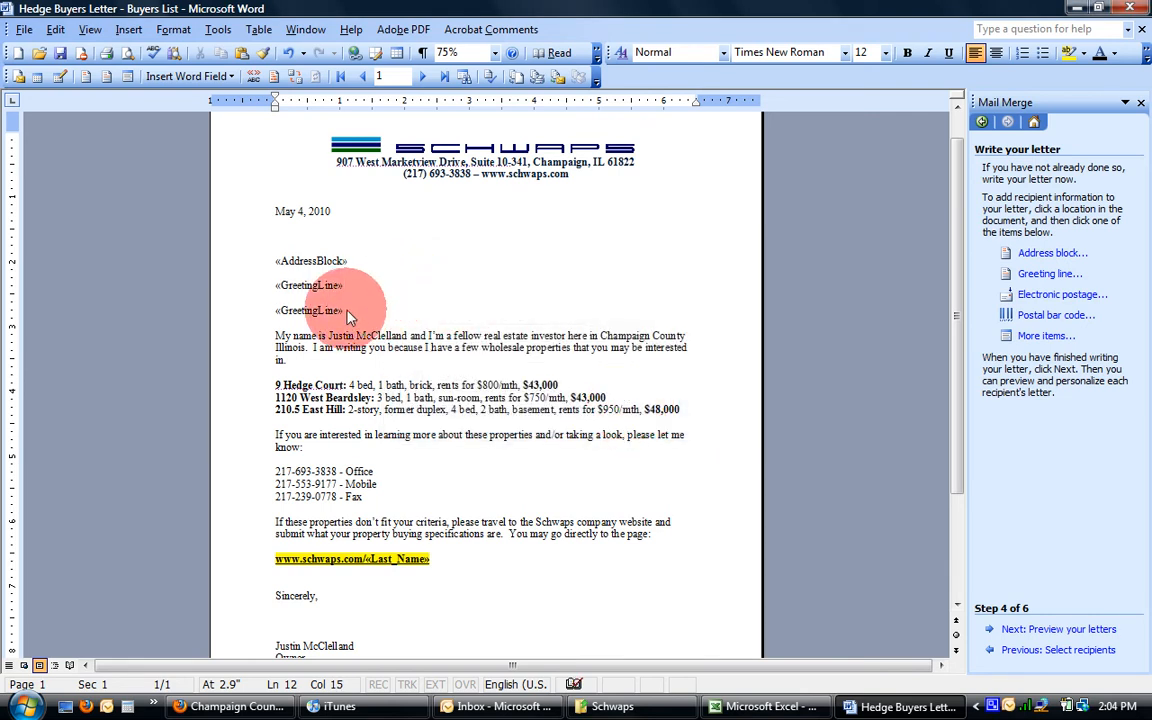
# - Delete the old greeting line field below the new one and preview the merged letter down to its web link
pyautogui.click(336, 314)
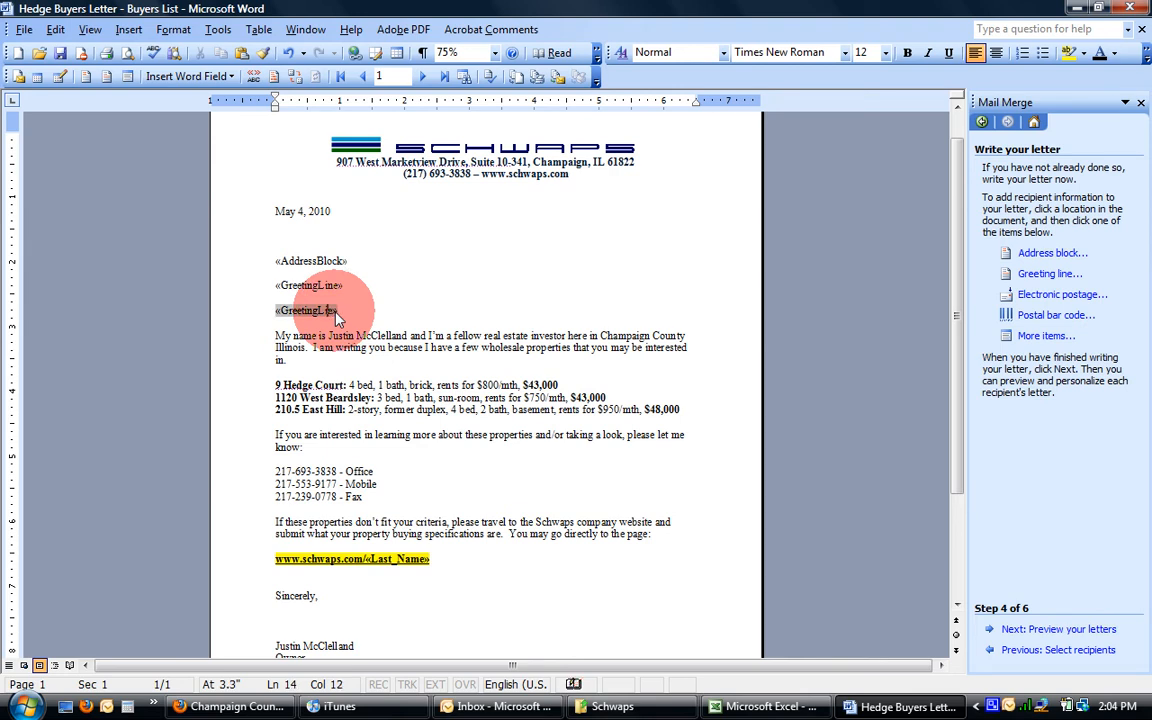
pyautogui.click(331, 305)
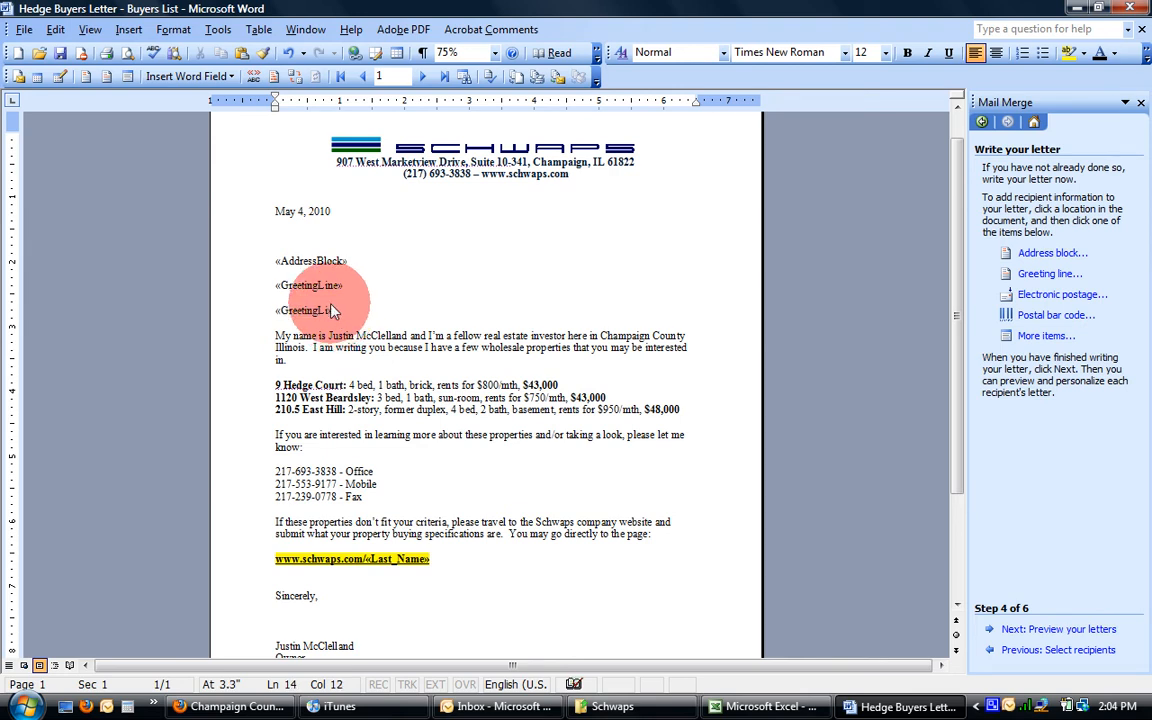
pyautogui.click(335, 314)
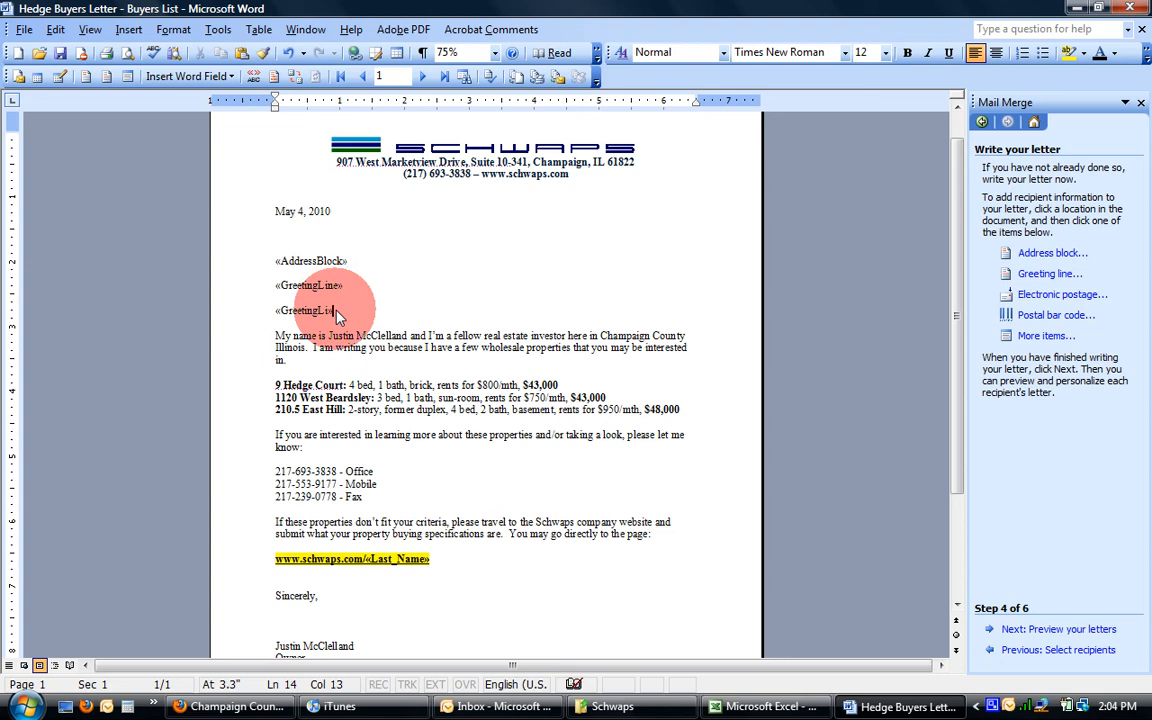
pyautogui.press('BackSpace')
pyautogui.press('BackSpace')
pyautogui.press('BackSpace')
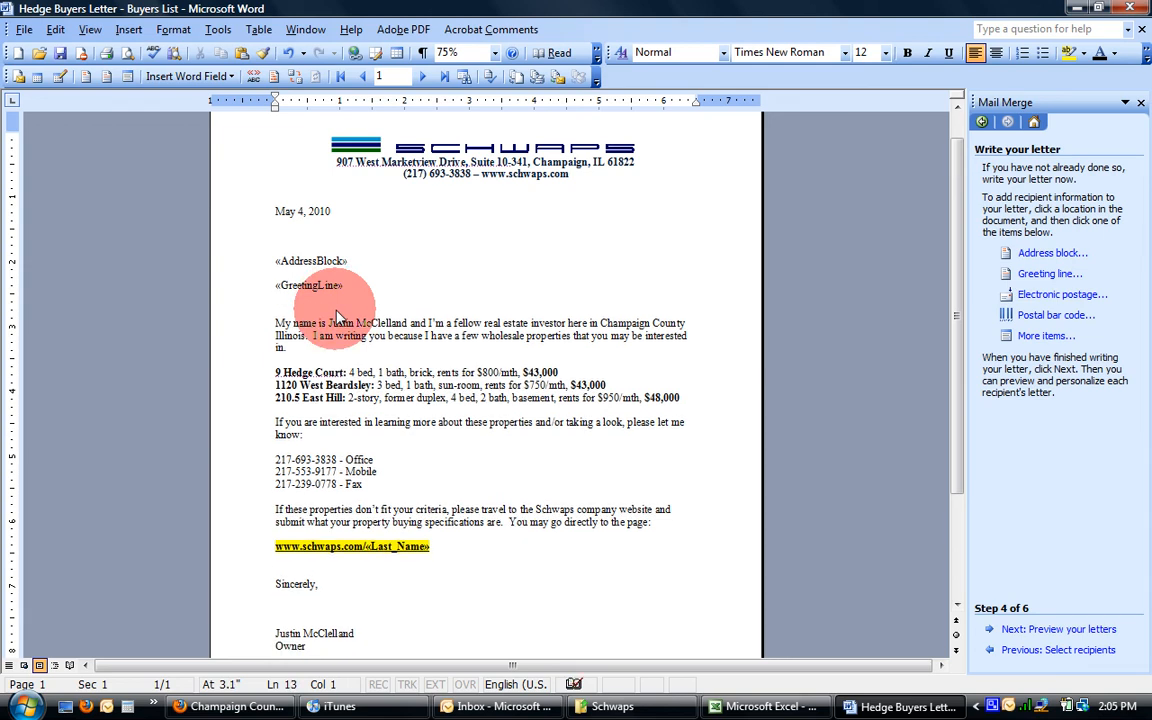
pyautogui.click(1058, 629)
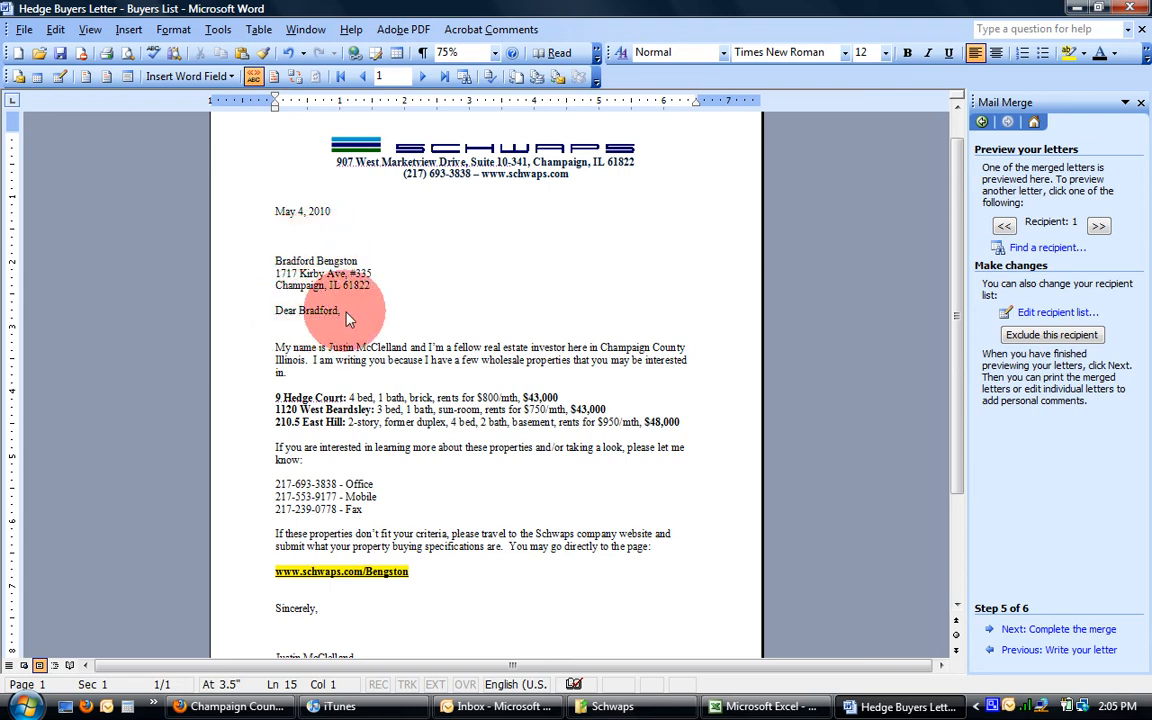
pyautogui.scroll(-2, 388, 326)
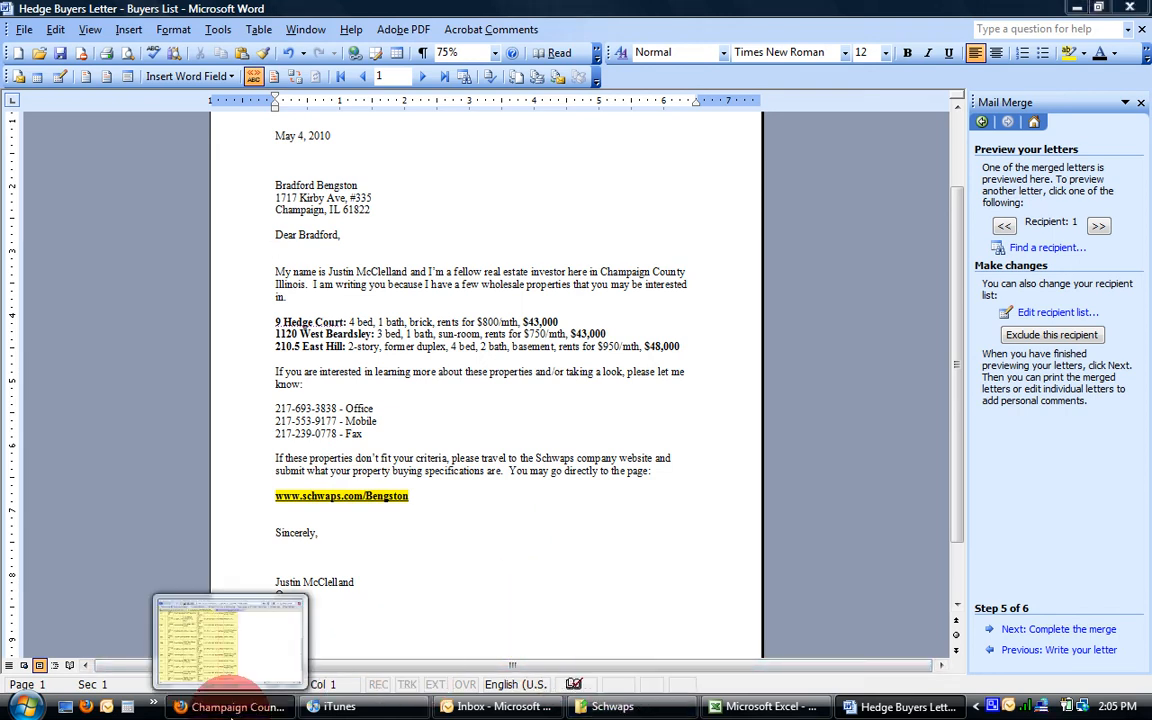
pyautogui.click(228, 706)
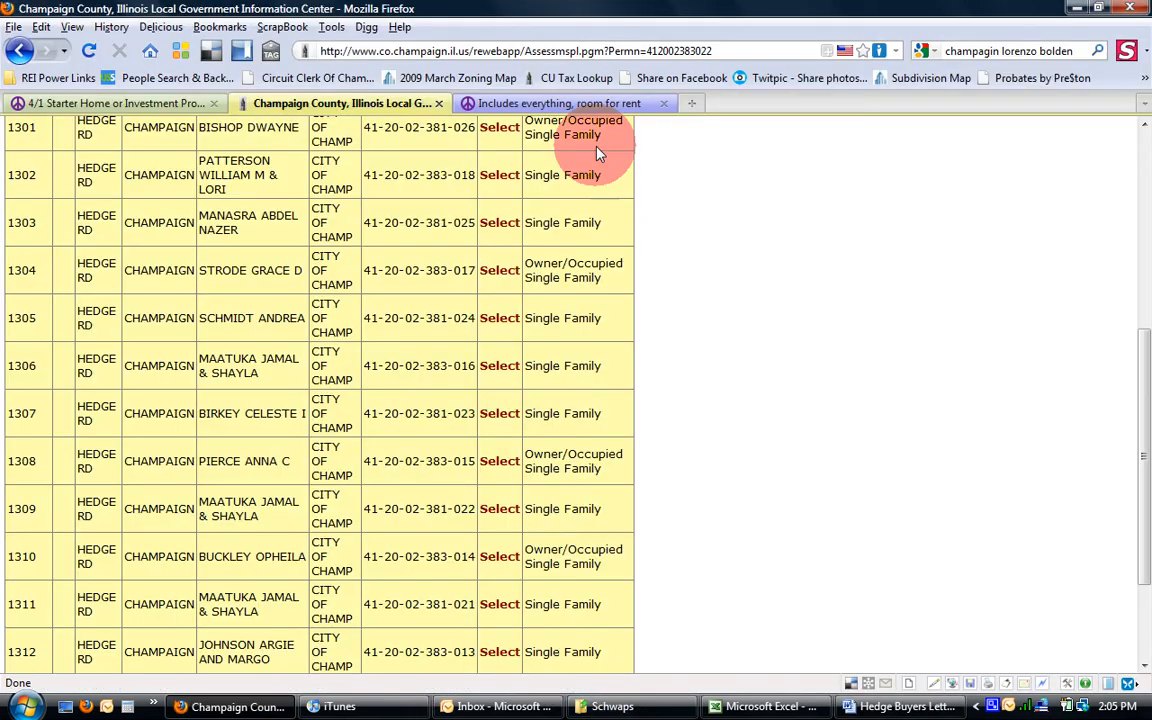
pyautogui.click(691, 103)
pyautogui.write('w')
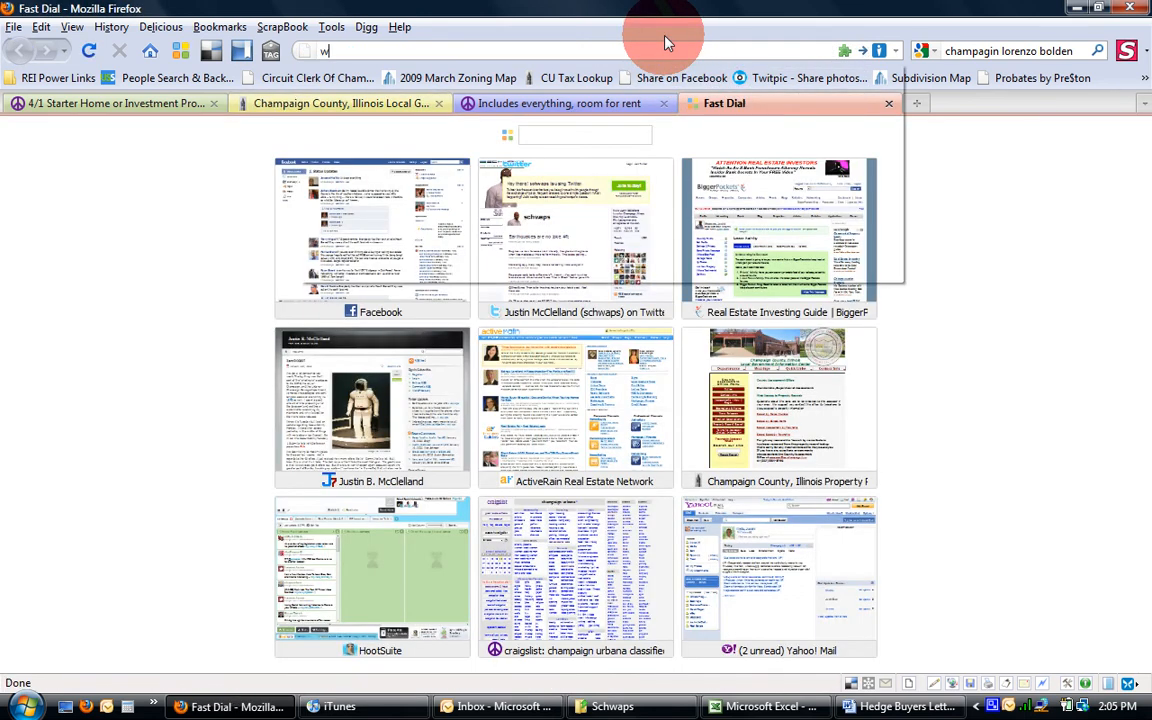
pyautogui.write('ww.schwaps.com')
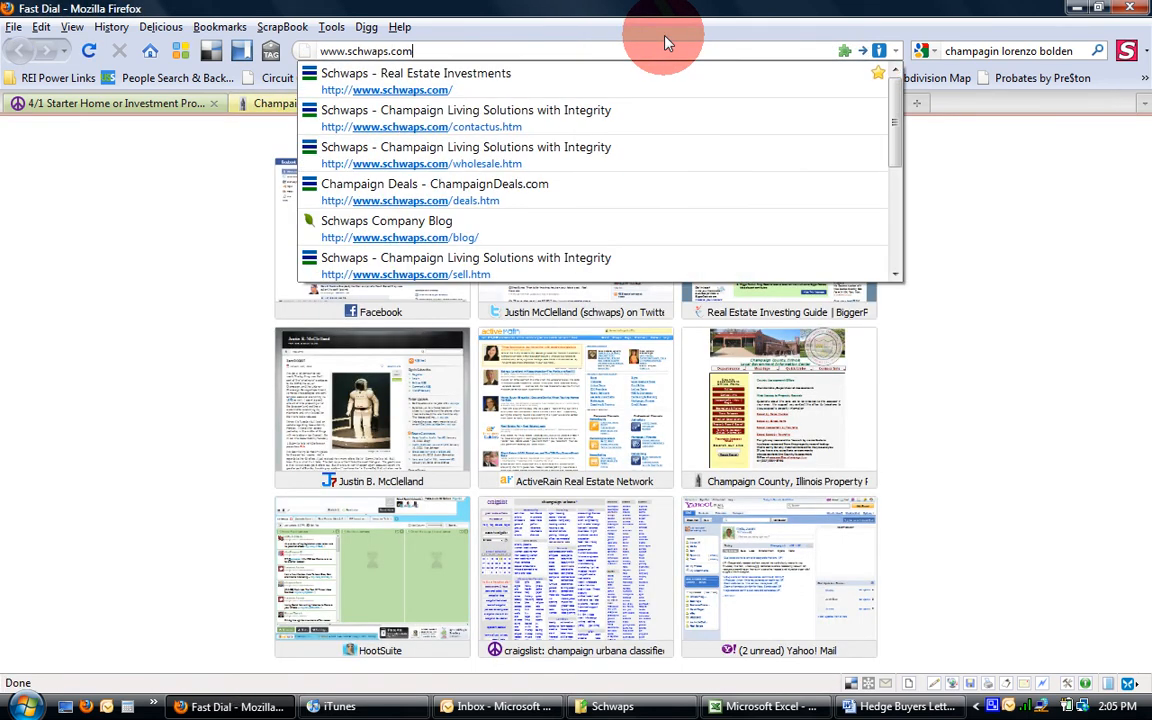
pyautogui.press('Return')
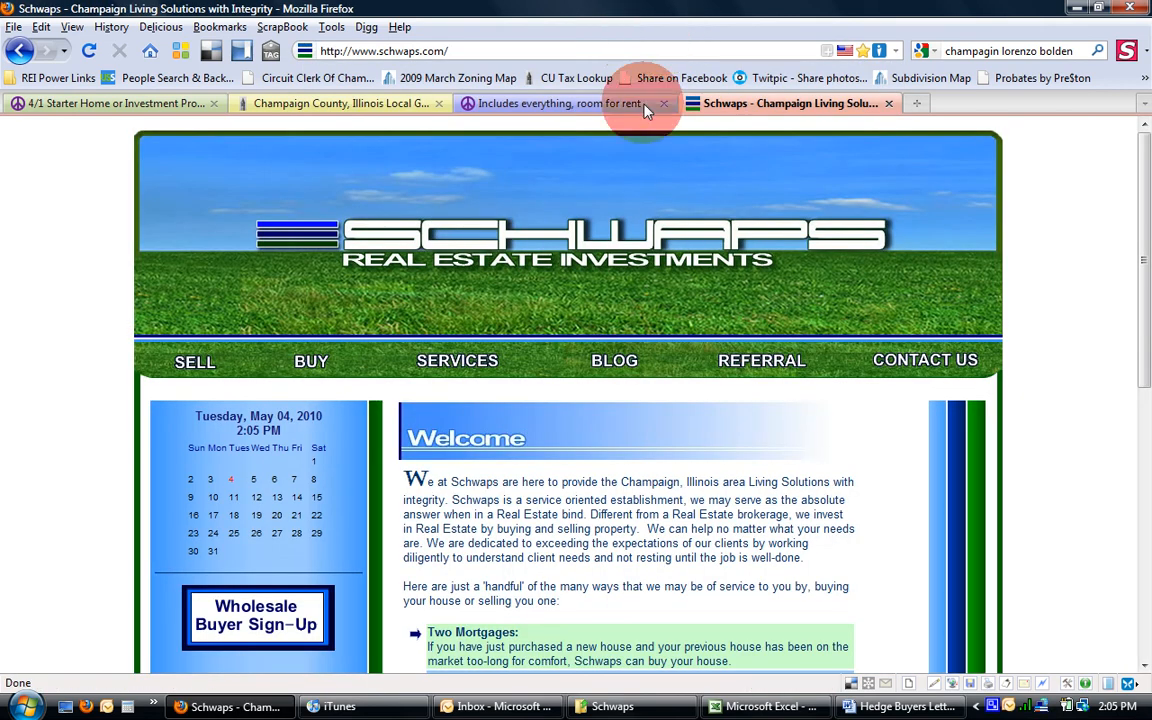
pyautogui.click(893, 706)
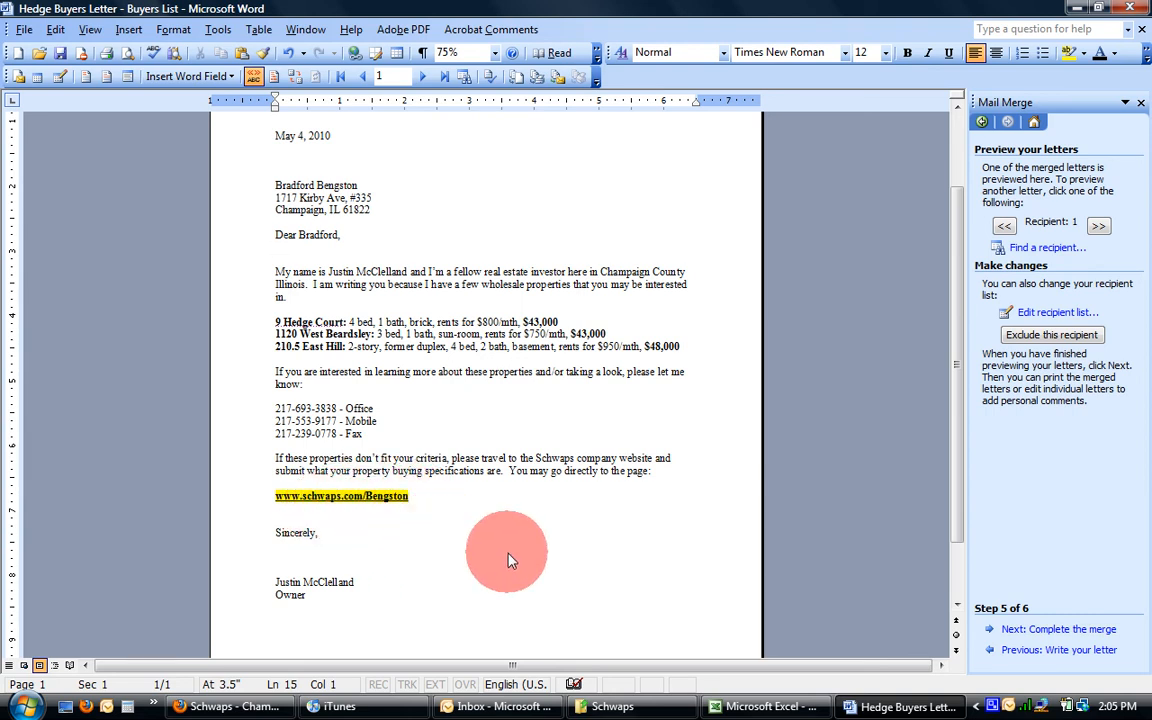
pyautogui.moveTo(582, 705)
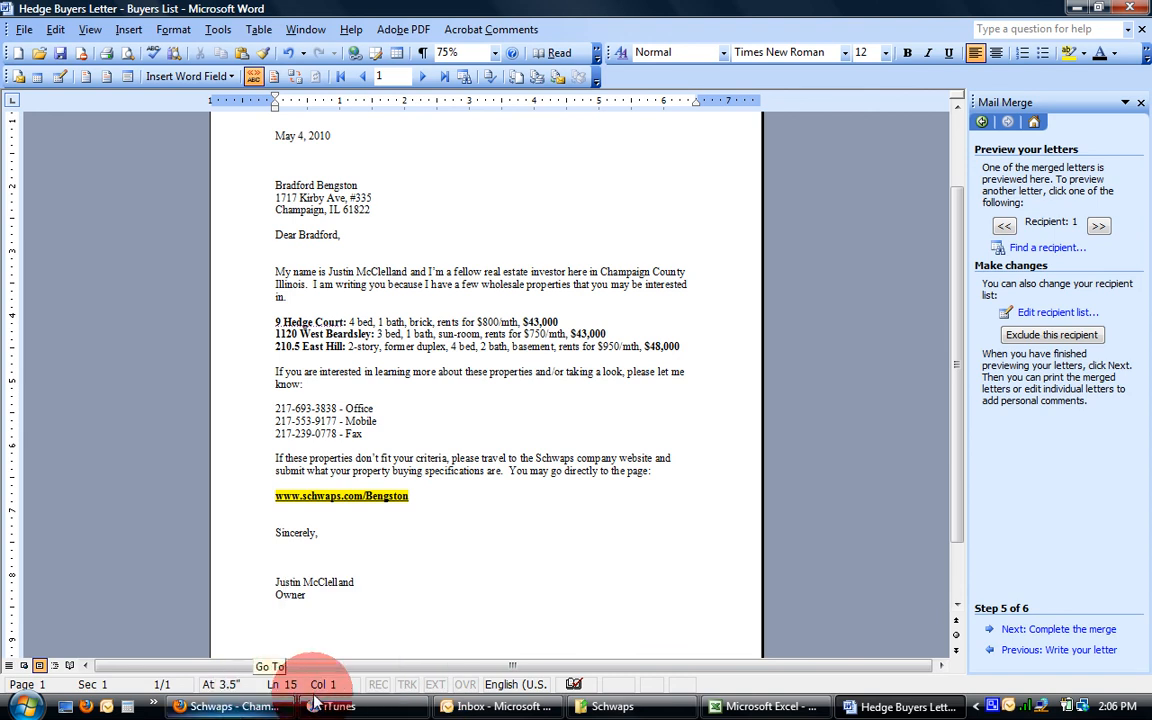
pyautogui.click(232, 708)
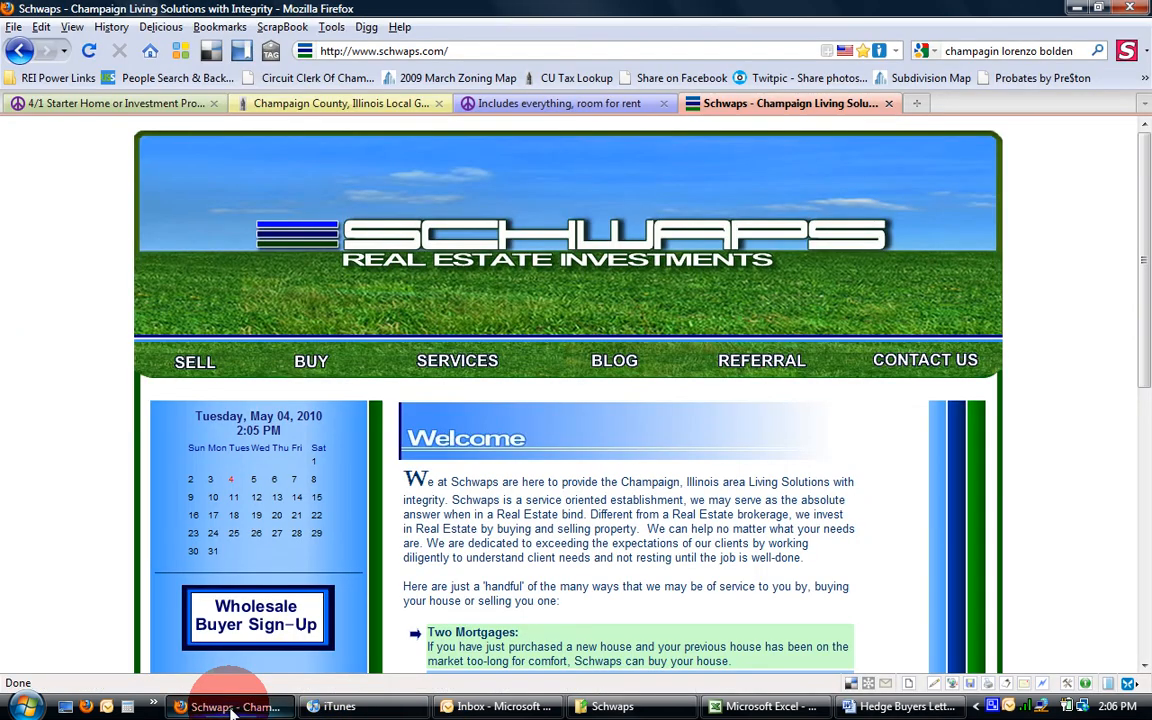
pyautogui.click(467, 55)
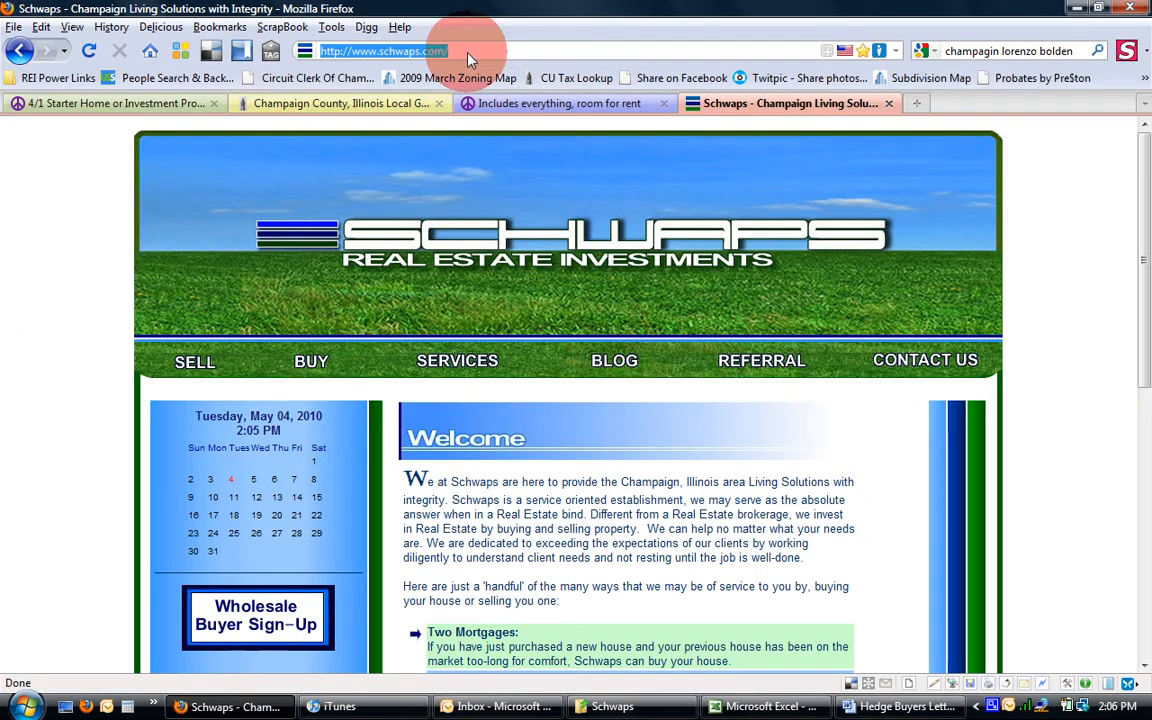
pyautogui.click(467, 55)
pyautogui.write('ben')
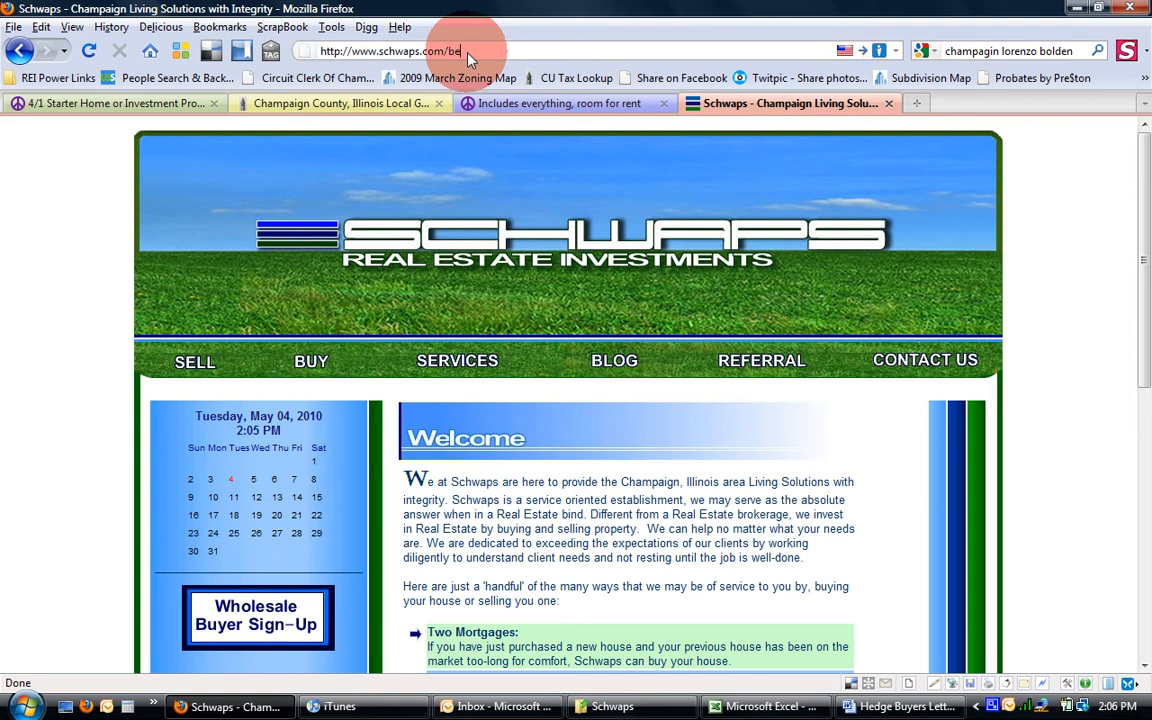
pyautogui.write('ton')
pyautogui.press('Return')
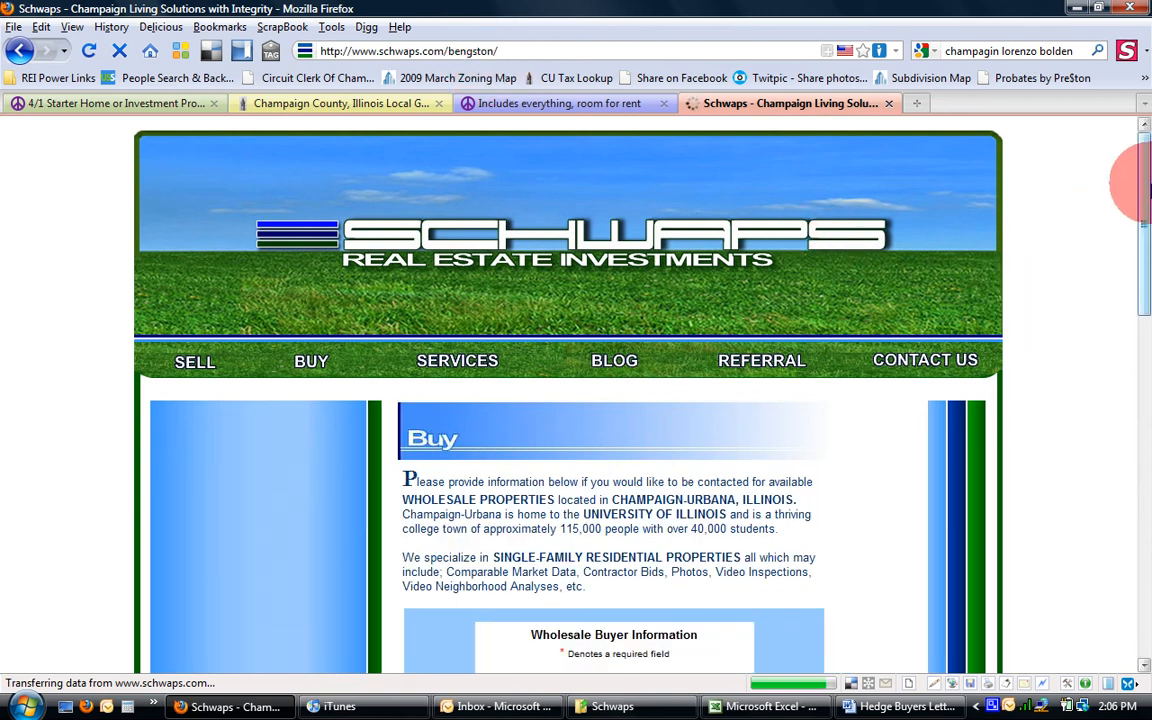
pyautogui.moveTo(1146, 182); pyautogui.dragTo(1128, 31)
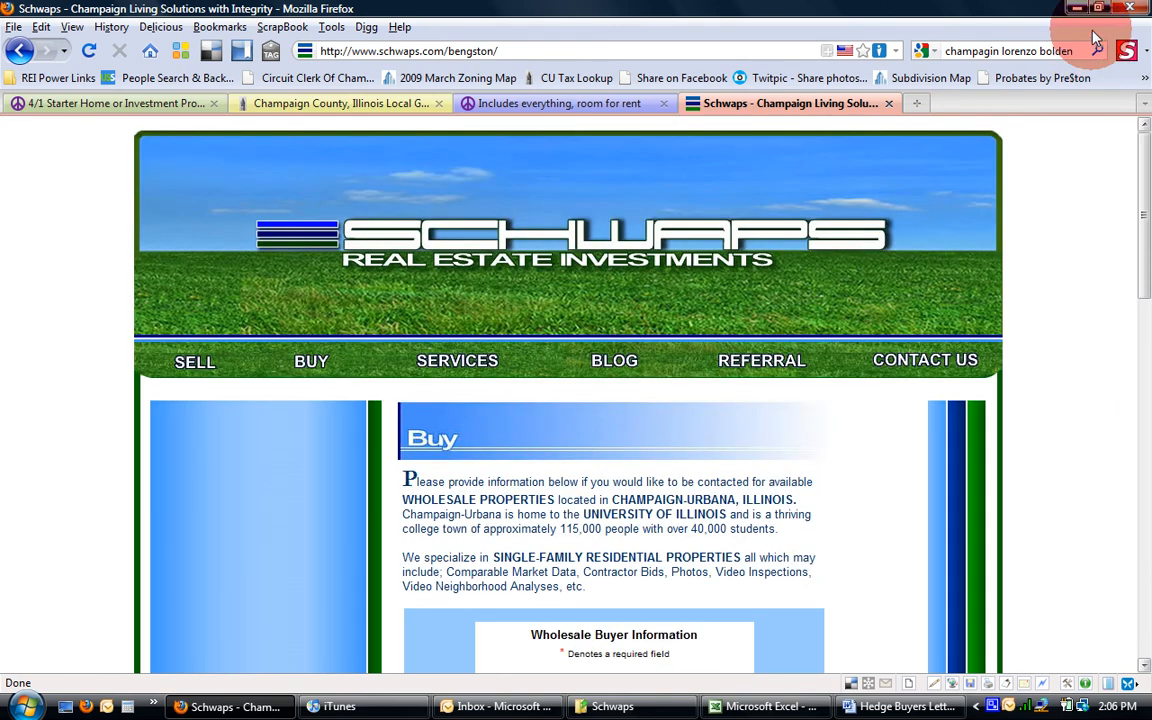
pyautogui.click(550, 57)
pyautogui.click(550, 57)
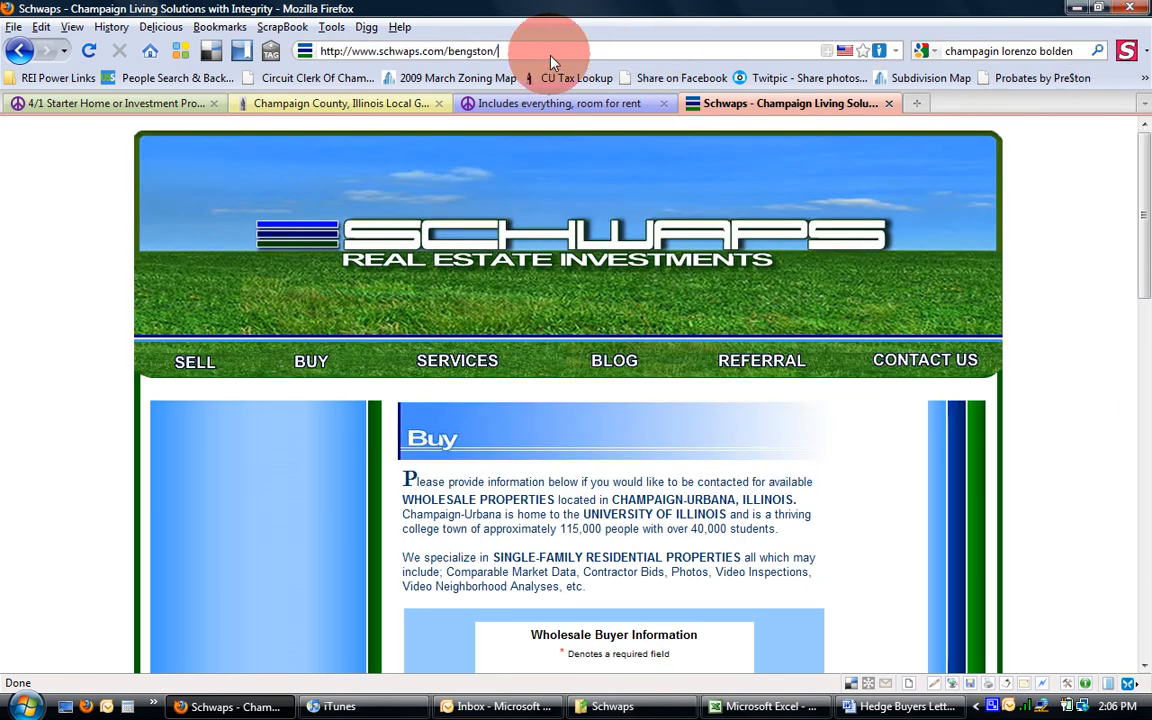
pyautogui.press('BackSpace')
pyautogui.press('BackSpace')
pyautogui.press('BackSpace')
pyautogui.press('BackSpace')
pyautogui.press('BackSpace')
pyautogui.press('BackSpace')
pyautogui.press('BackSpace')
pyautogui.press('BackSpace')
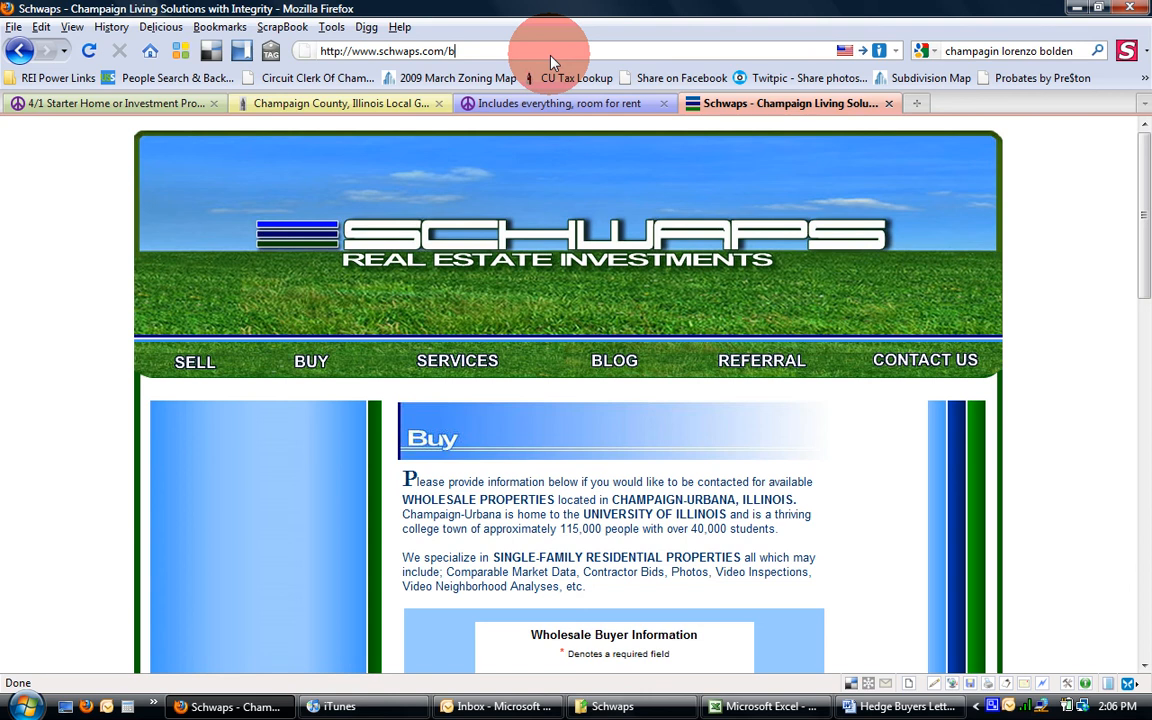
pyautogui.press('BackSpace')
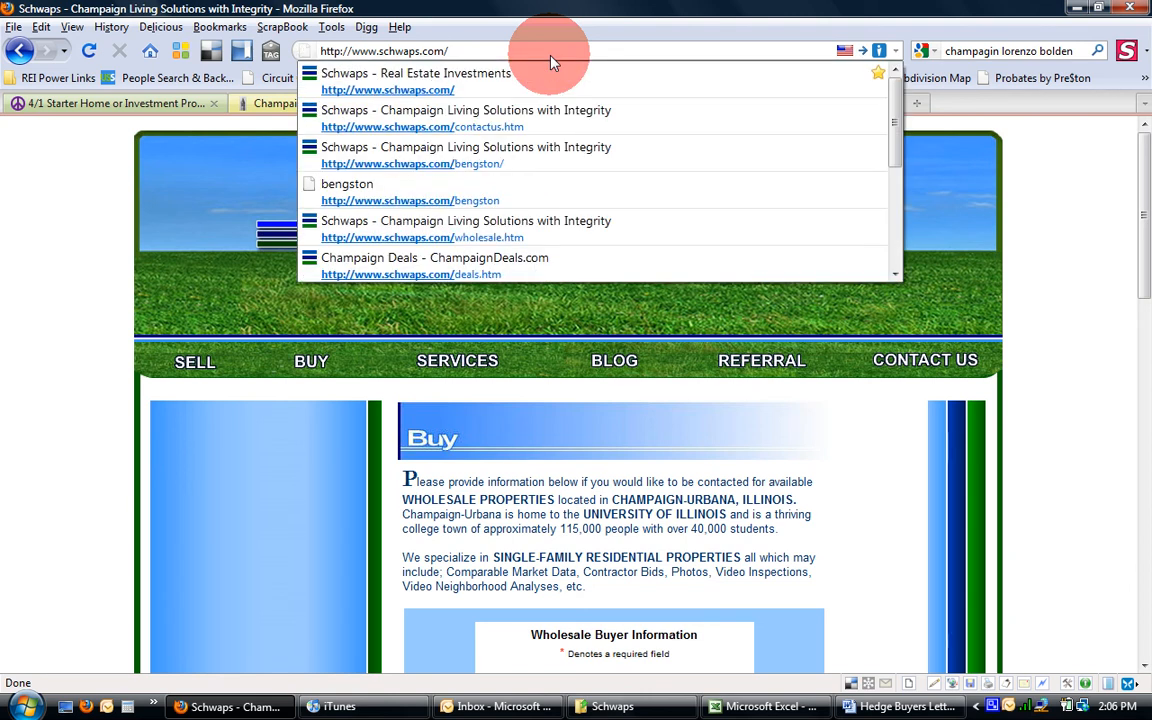
pyautogui.write('asfasasdfadfsadfdsafsadfasfdasd;ljkoiupoequrw')
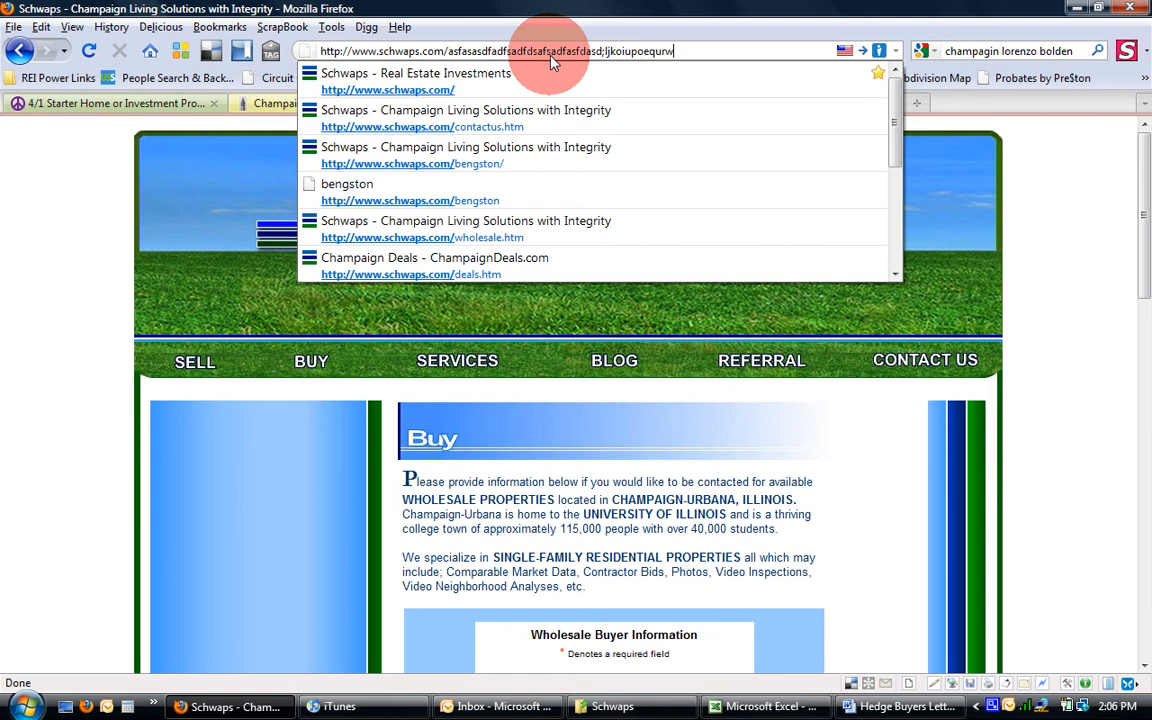
pyautogui.write('as;lkdfj;ladsfkjas;ldfkj')
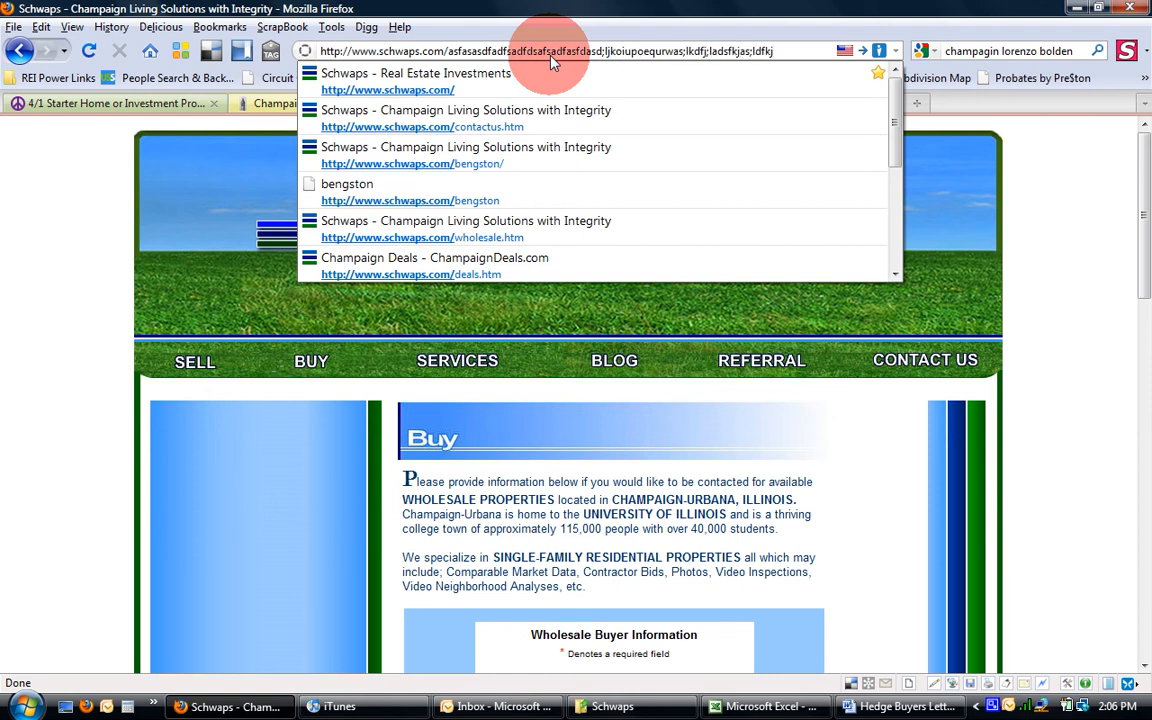
pyautogui.click(189, 314)
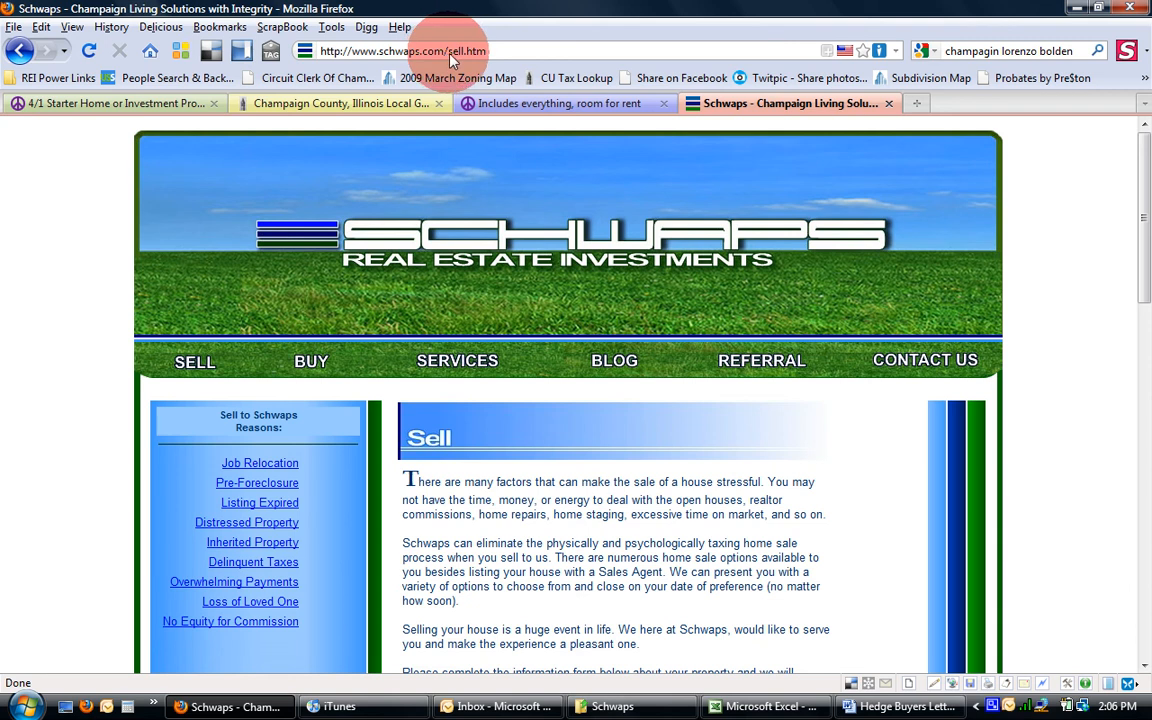
pyautogui.moveTo(450, 55); pyautogui.dragTo(751, 162)
pyautogui.write('Justin')
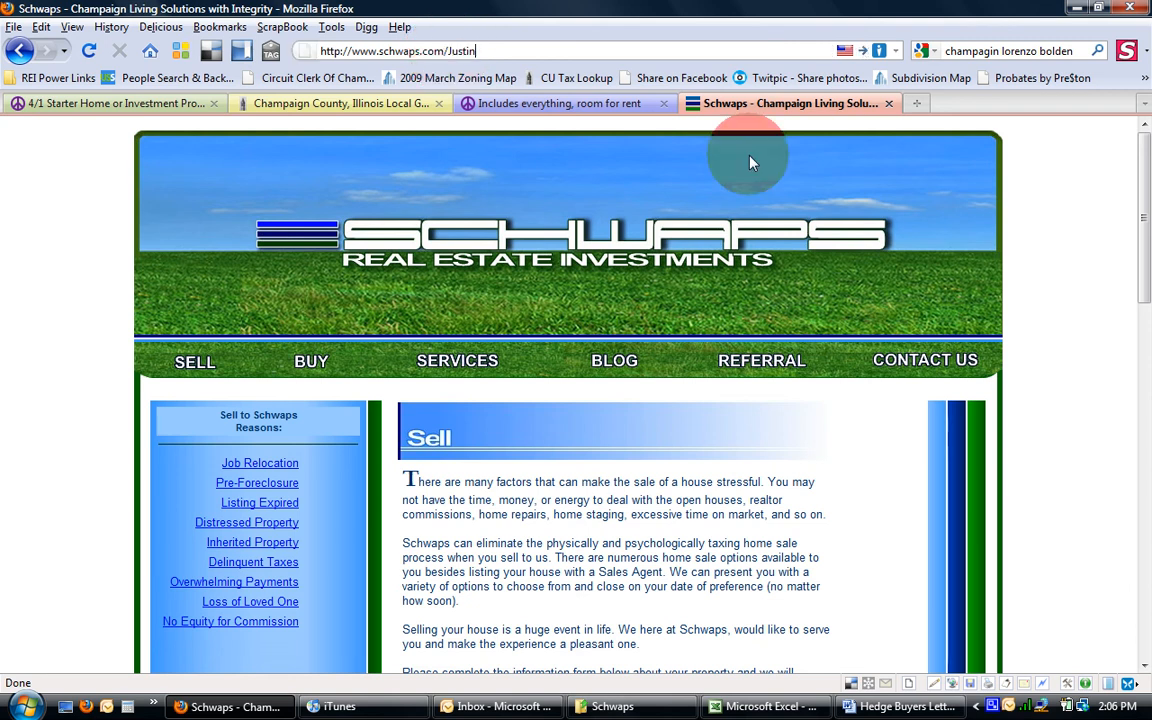
pyautogui.write('is the')
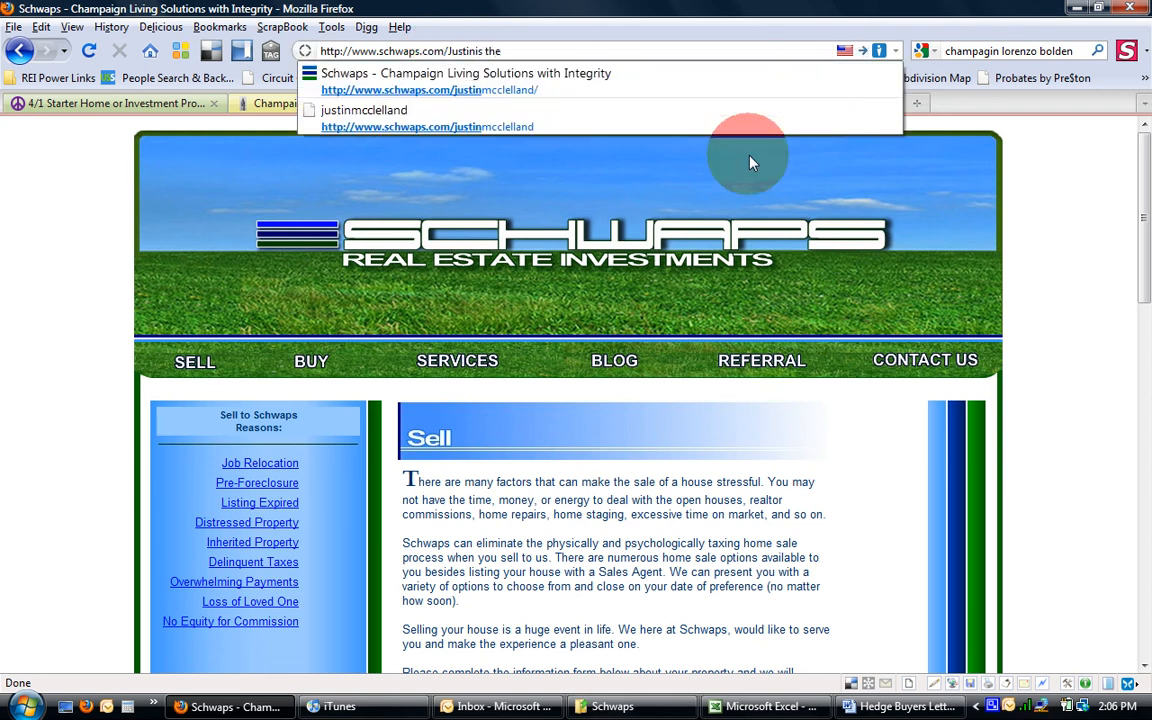
pyautogui.write(' best')
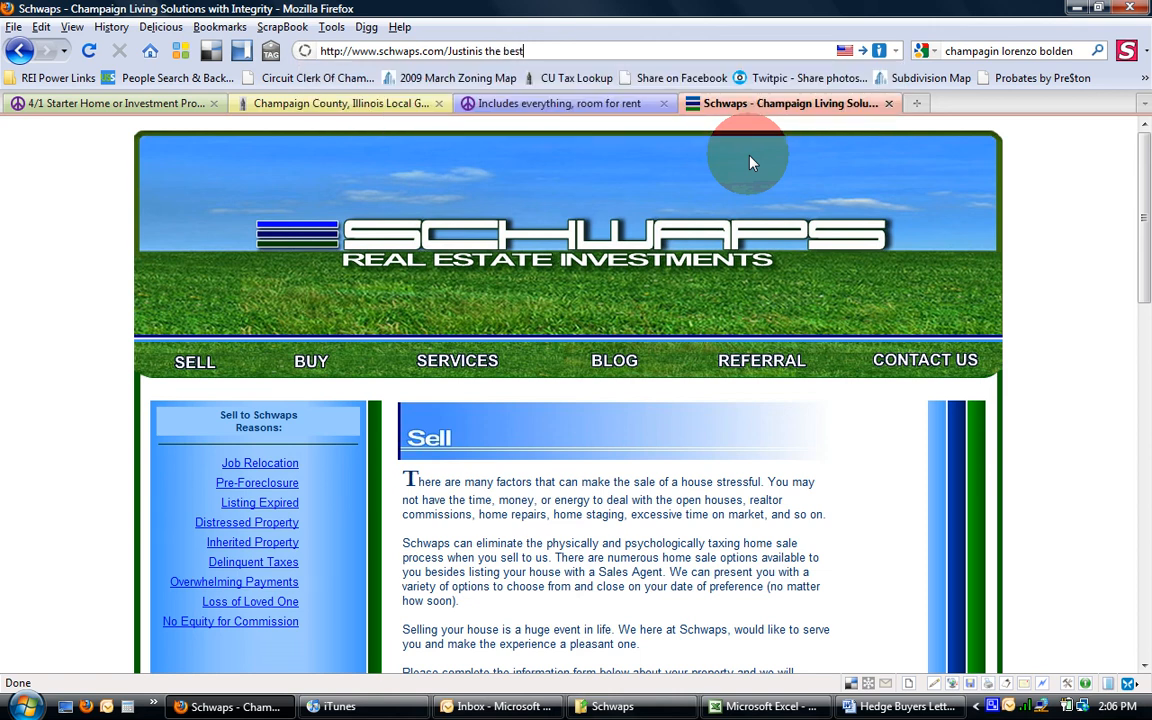
pyautogui.press('Return')
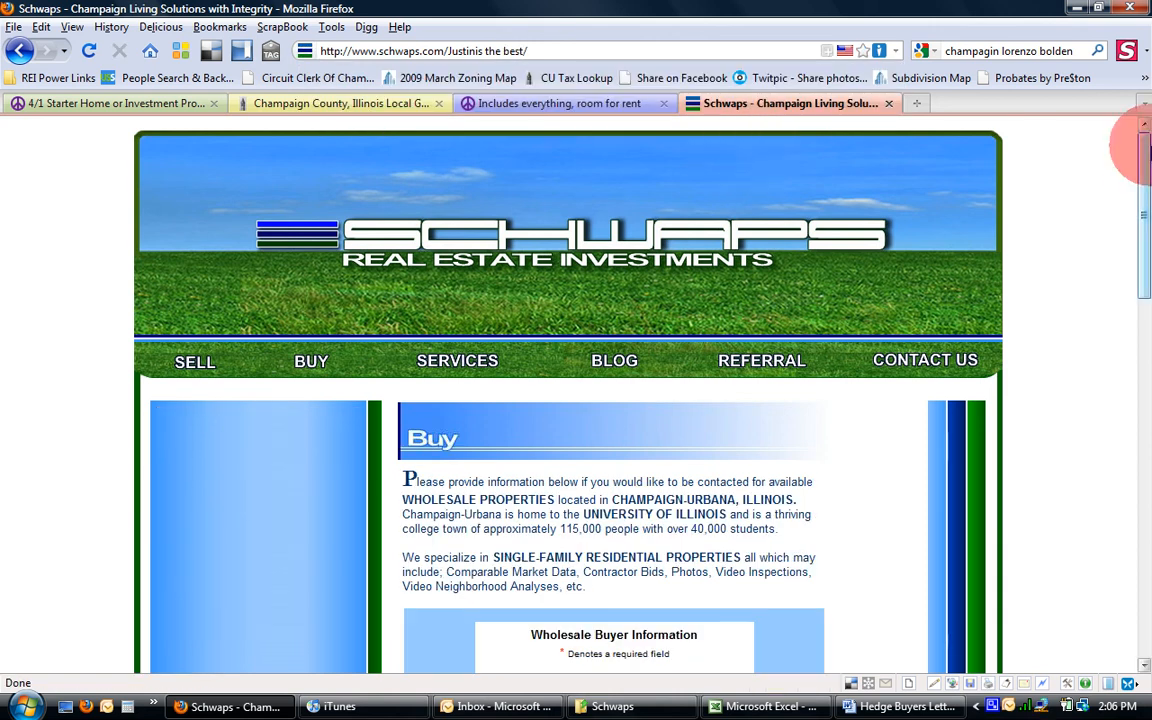
pyautogui.moveTo(1144, 175); pyautogui.dragTo(1134, 380)
# - Switch back to the Hedge Buyers letter in Word and advance the mail merge to completing the merge
pyautogui.click(905, 706)
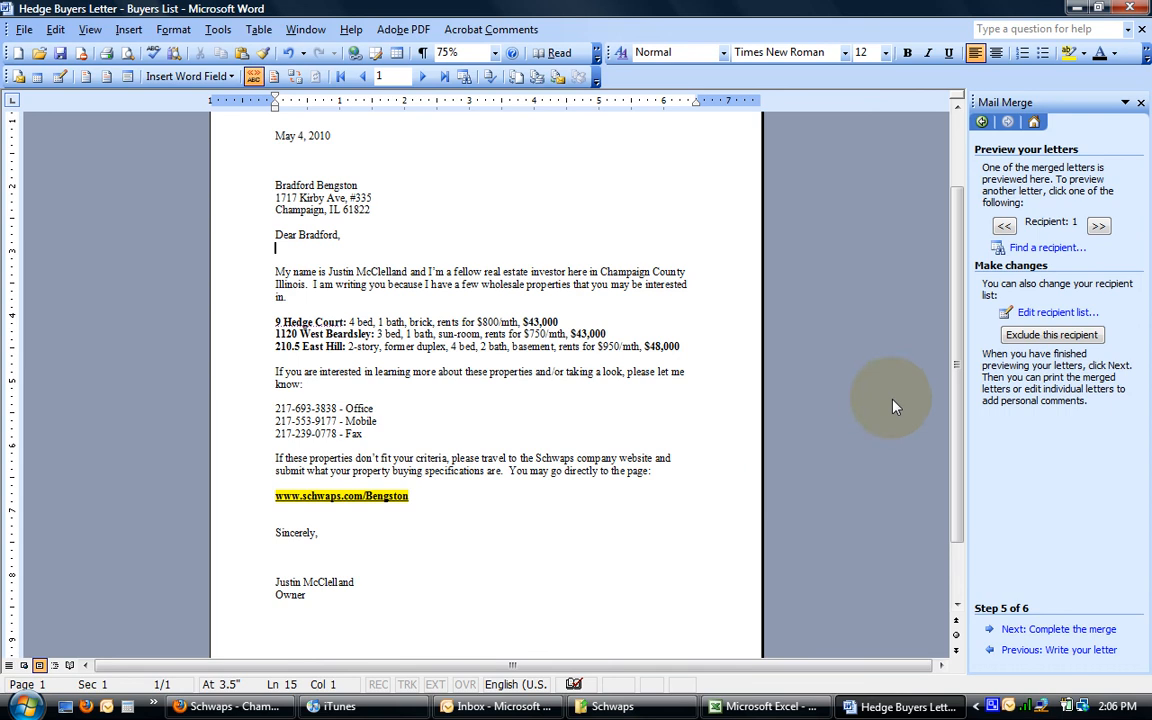
pyautogui.click(1055, 630)
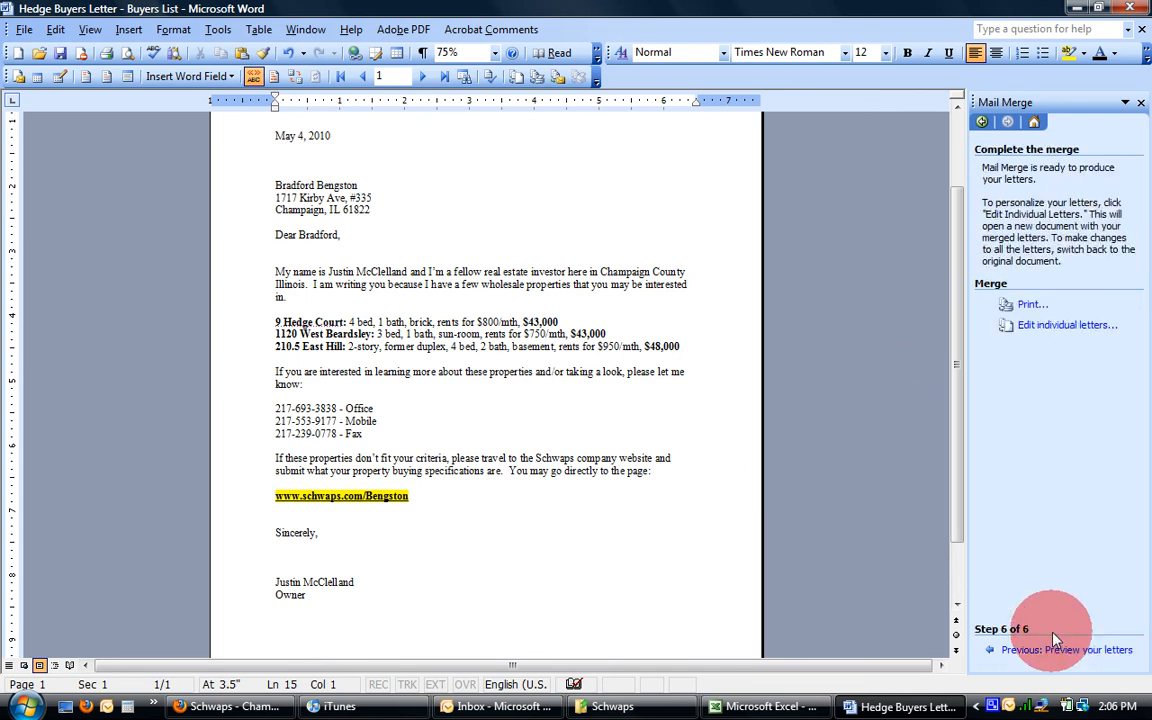
# - Add two blank lines between the address block and the greeting, and remove one blank line below the greeting
pyautogui.click(389, 214)
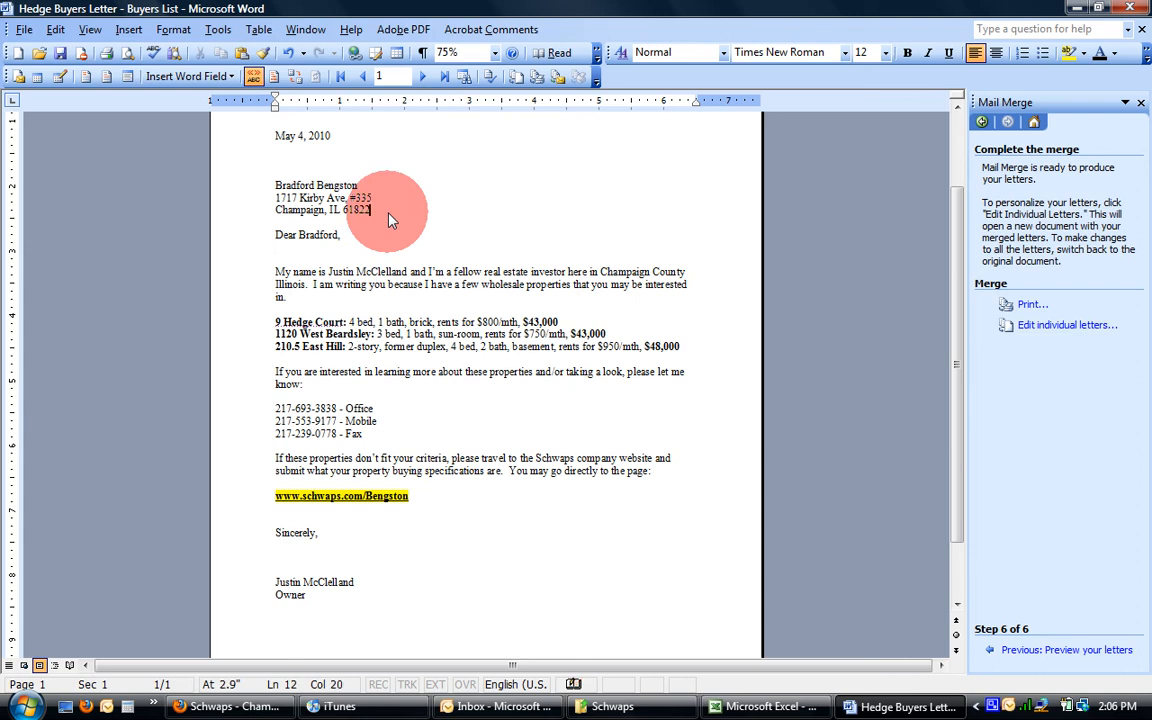
pyautogui.press('Down')
pyautogui.press('Return')
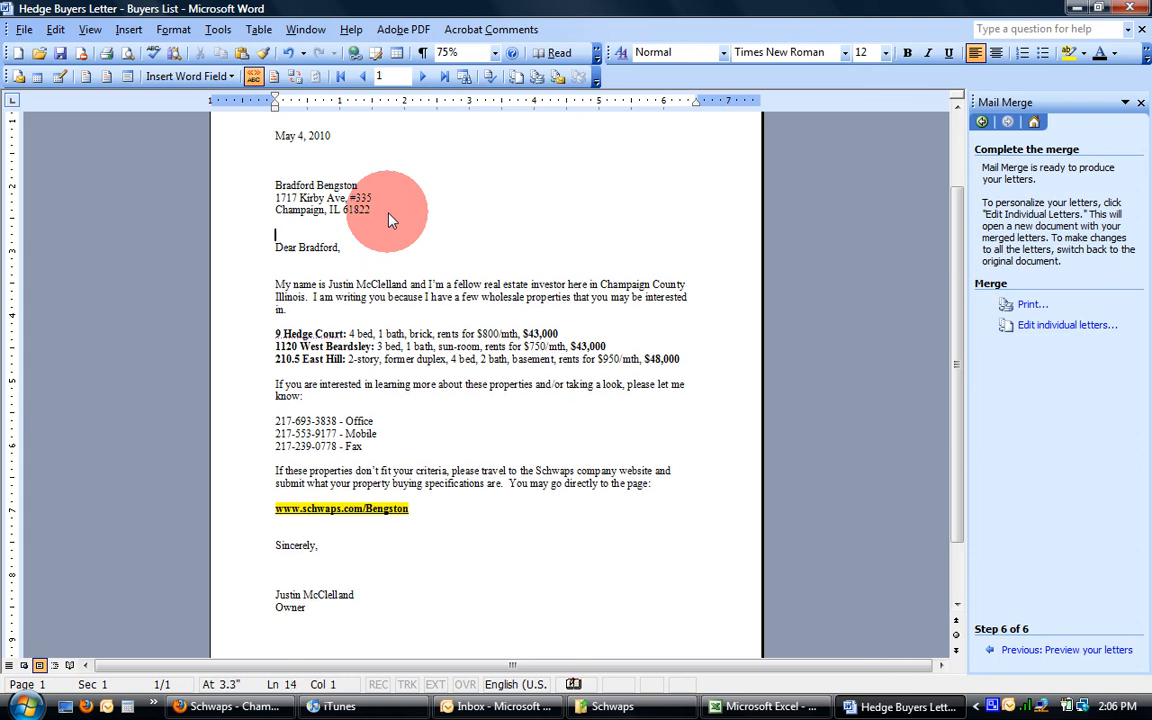
pyautogui.press('Down')
pyautogui.press('Return')
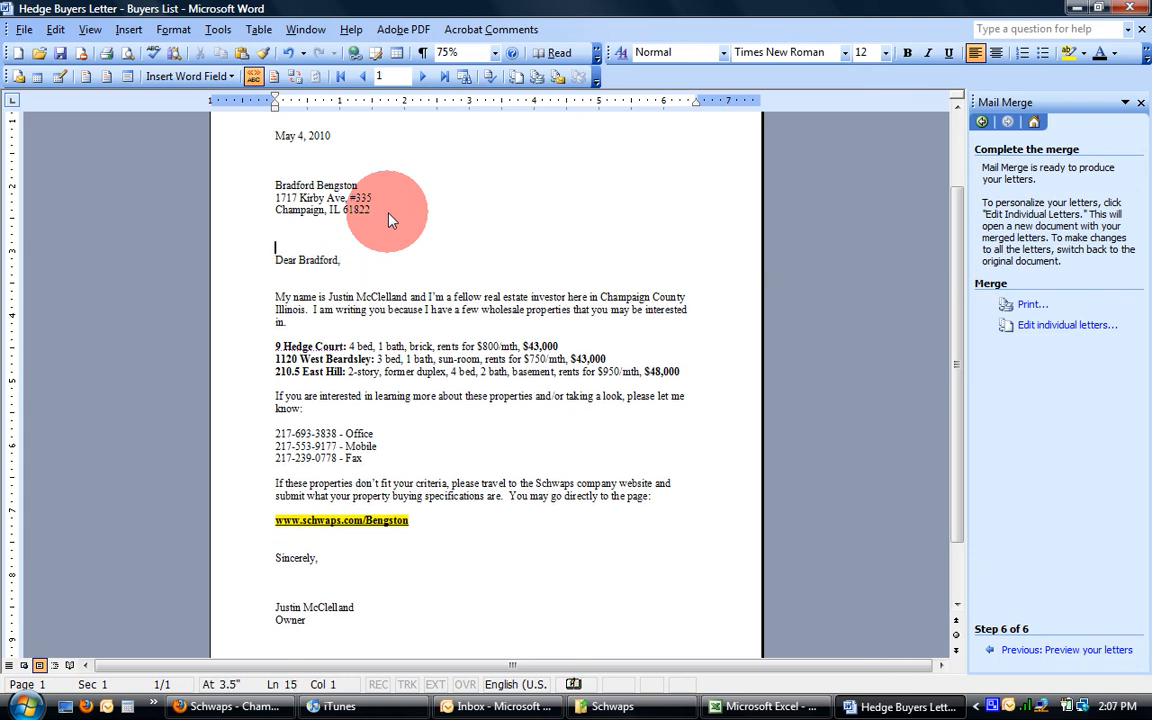
pyautogui.press('Down')
pyautogui.press('Down')
pyautogui.press('Down')
pyautogui.press('BackSpace')
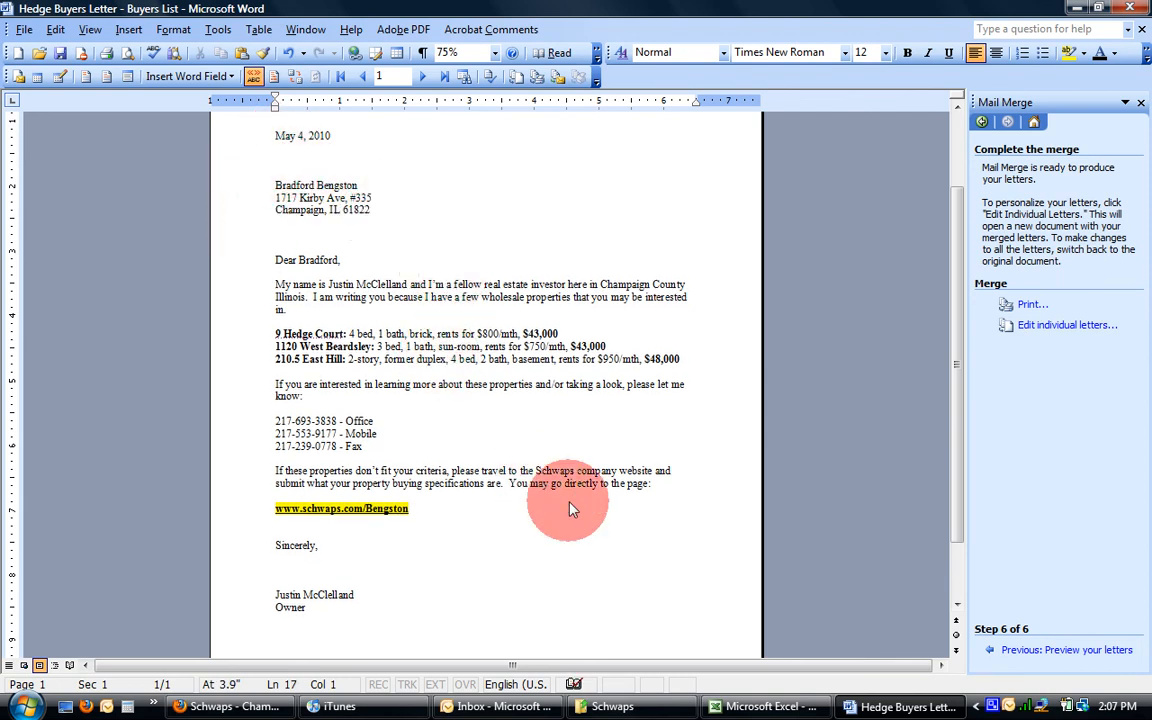
# - Add a blank line between the web link and "Sincerely," and save the letter
pyautogui.click(361, 529)
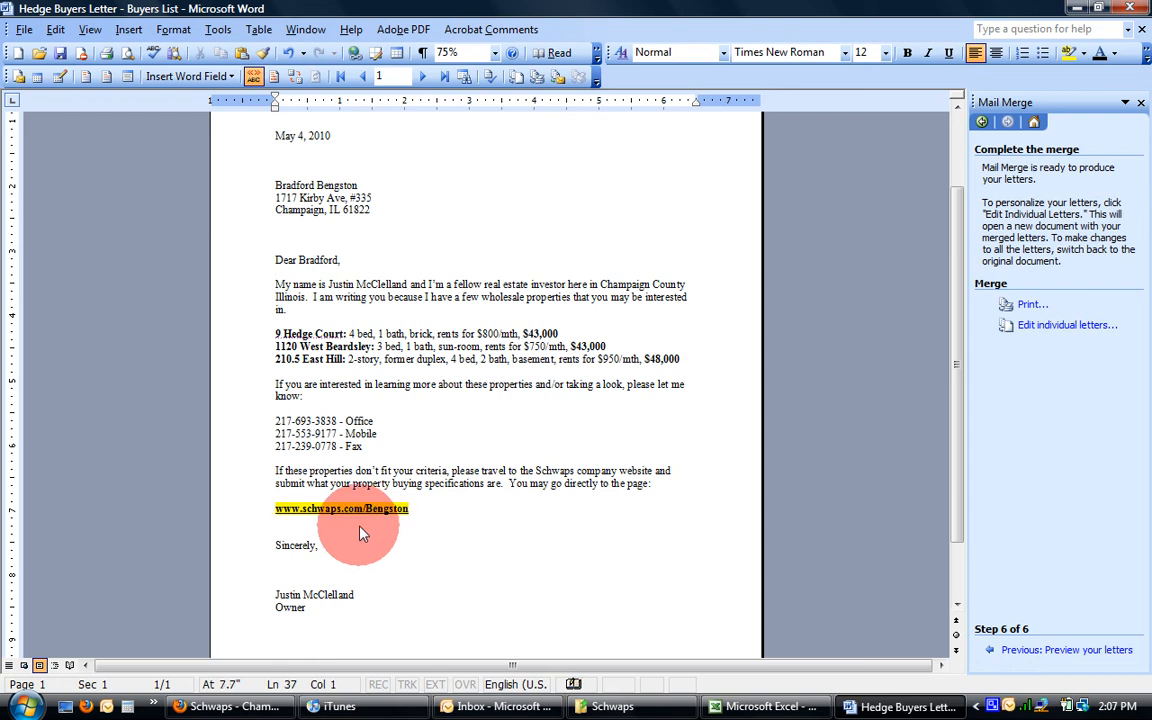
pyautogui.press('Down')
pyautogui.press('Down')
pyautogui.press('Return')
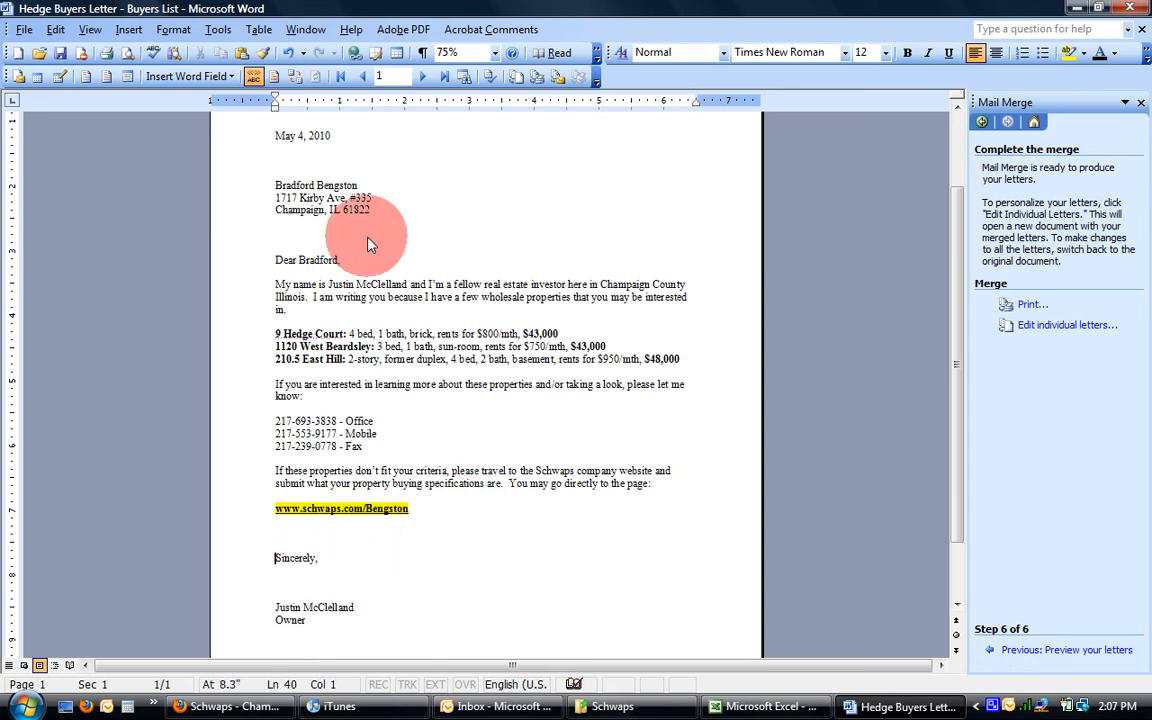
pyautogui.click(60, 56)
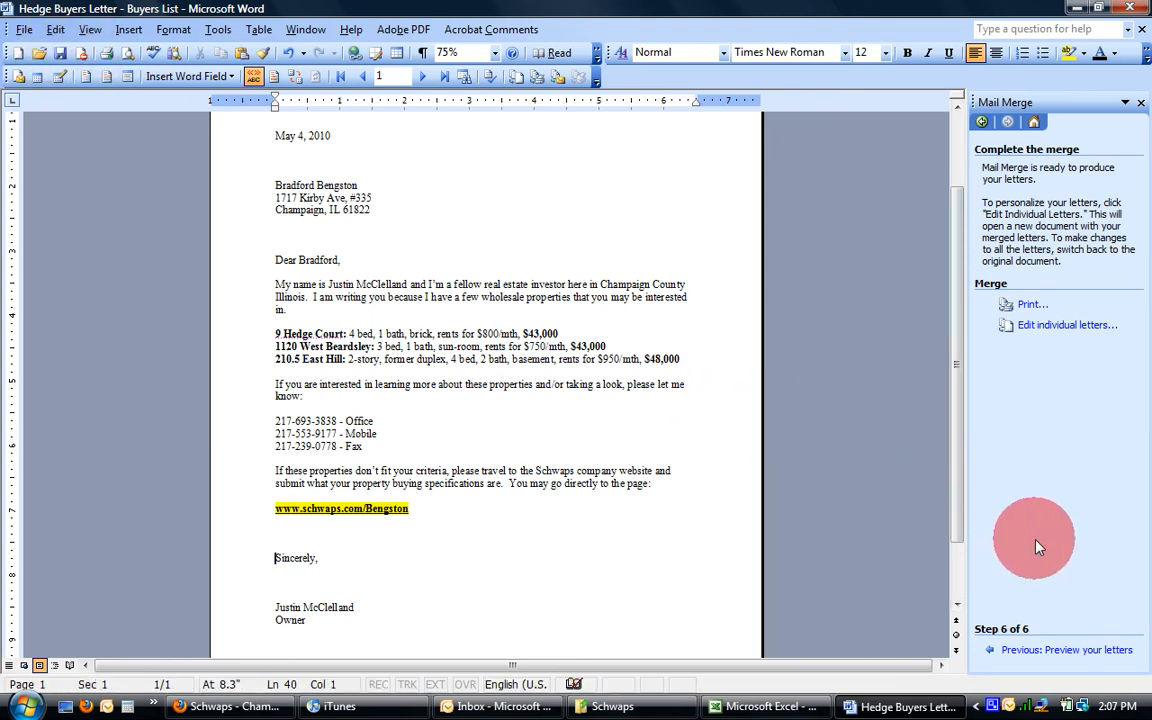
pyautogui.click(992, 711)
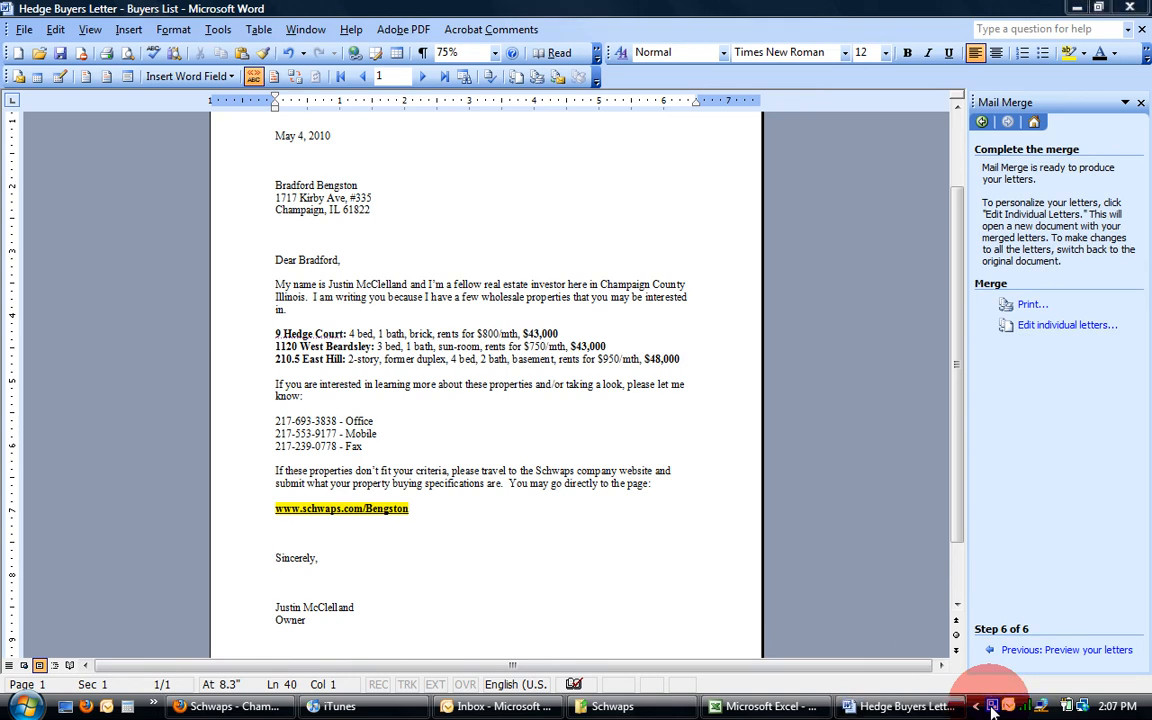